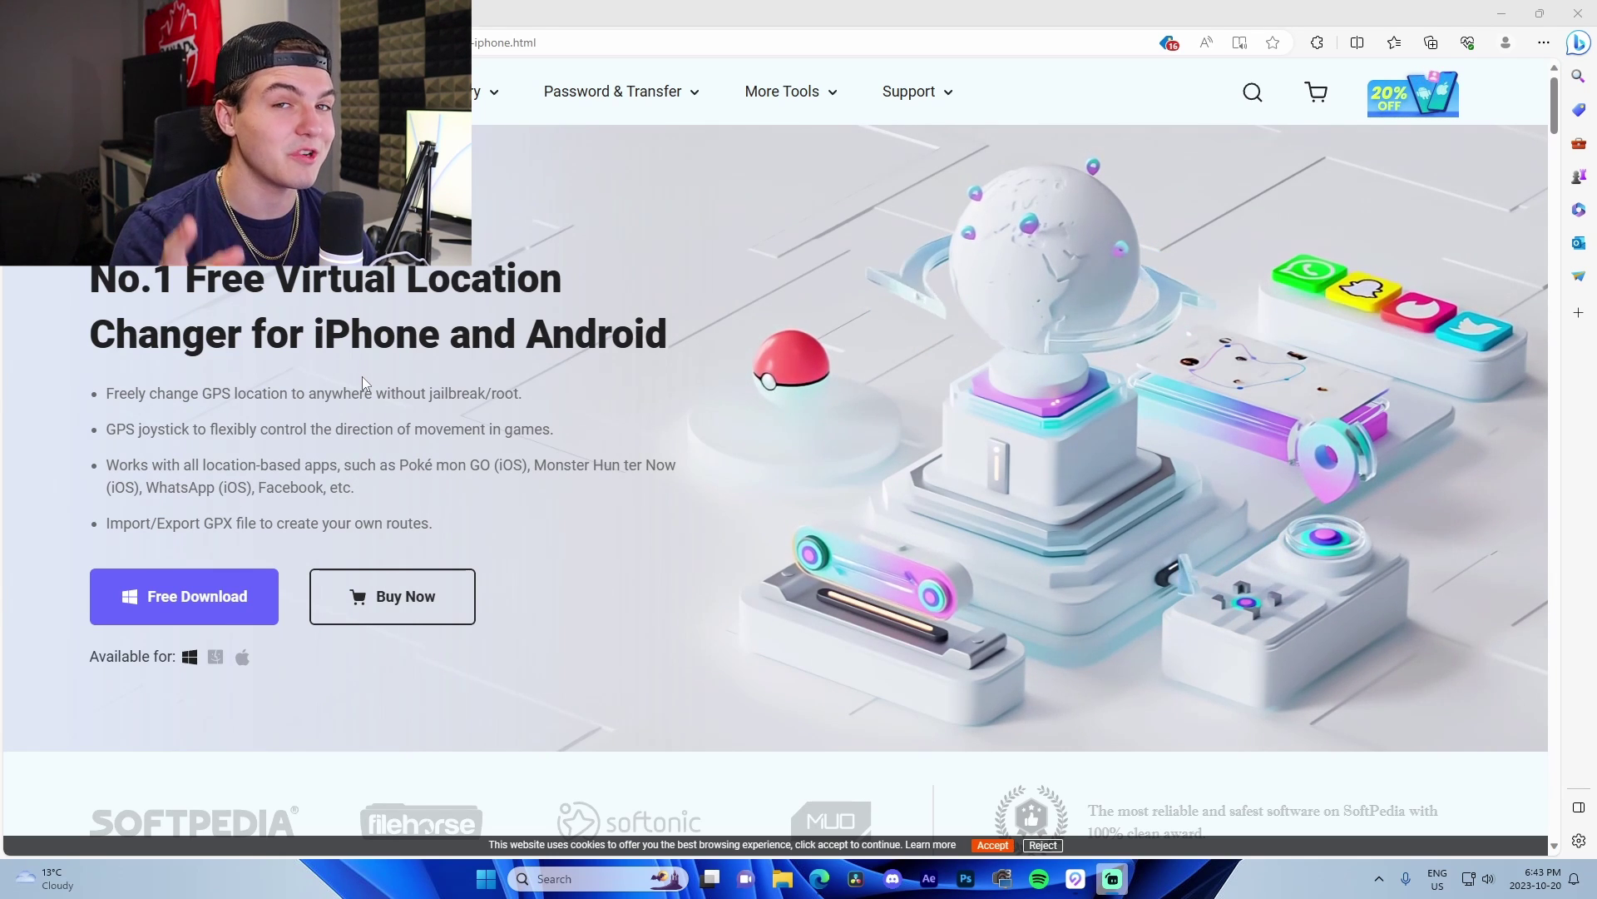
Scroll the iAnyGo product page past the joystick and route demos to More Advanced Features.
{"action": "scroll", "coordinate": [362, 377], "scroll_direction": "down", "scroll_amount": 10}
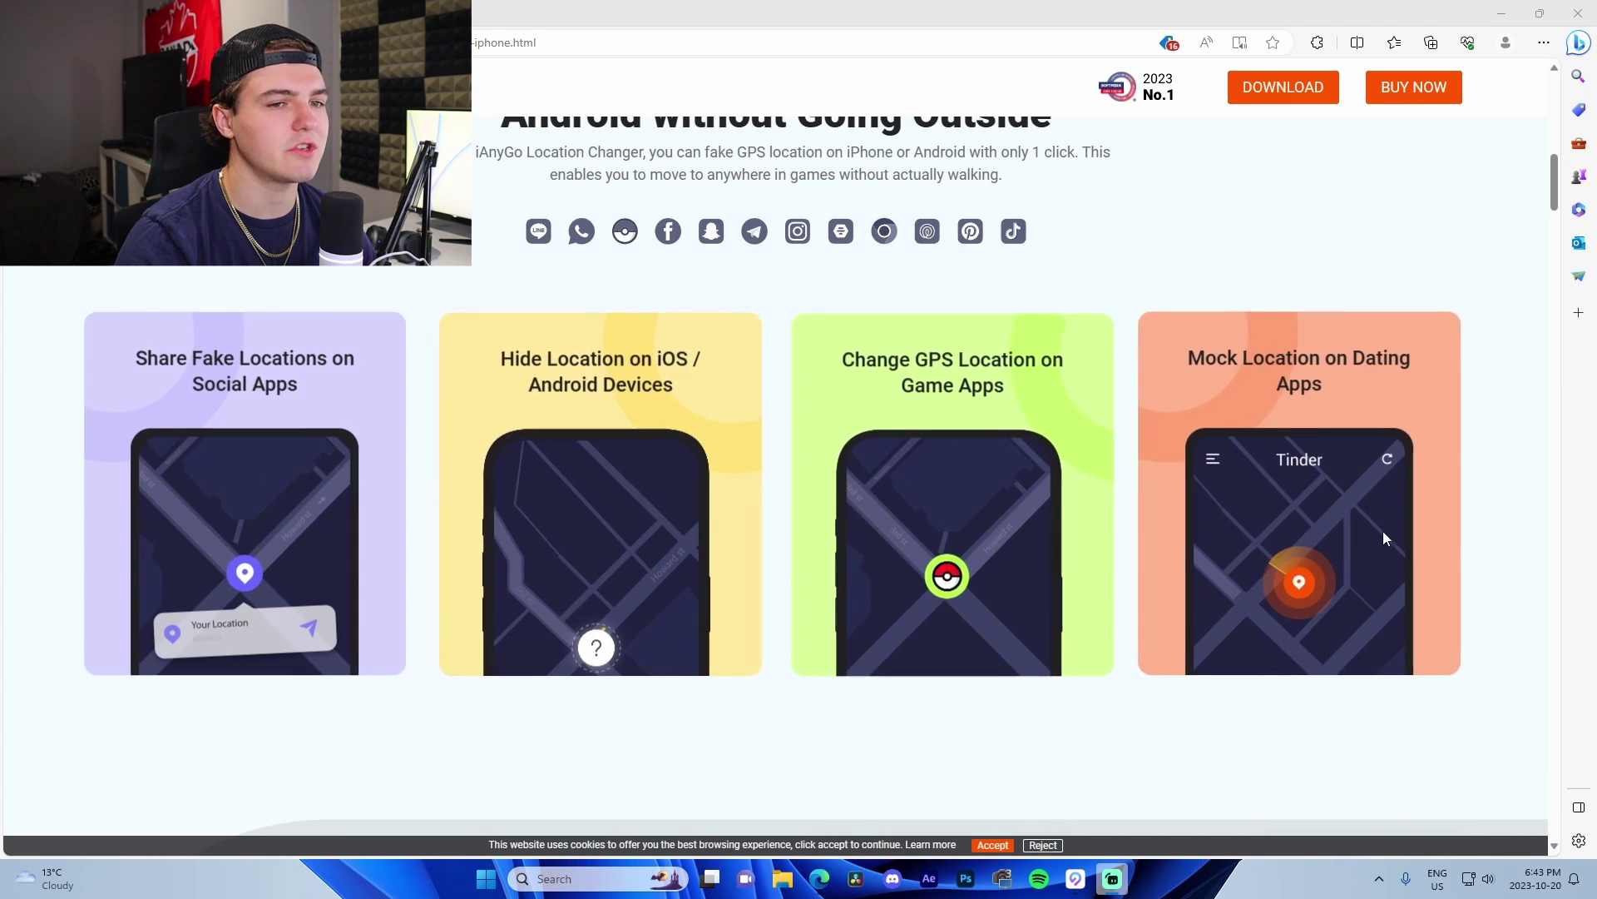
{"action": "scroll", "coordinate": [615, 522], "scroll_direction": "up", "scroll_amount": 3}
{"action": "scroll", "coordinate": [616, 522], "scroll_direction": "down", "scroll_amount": 10}
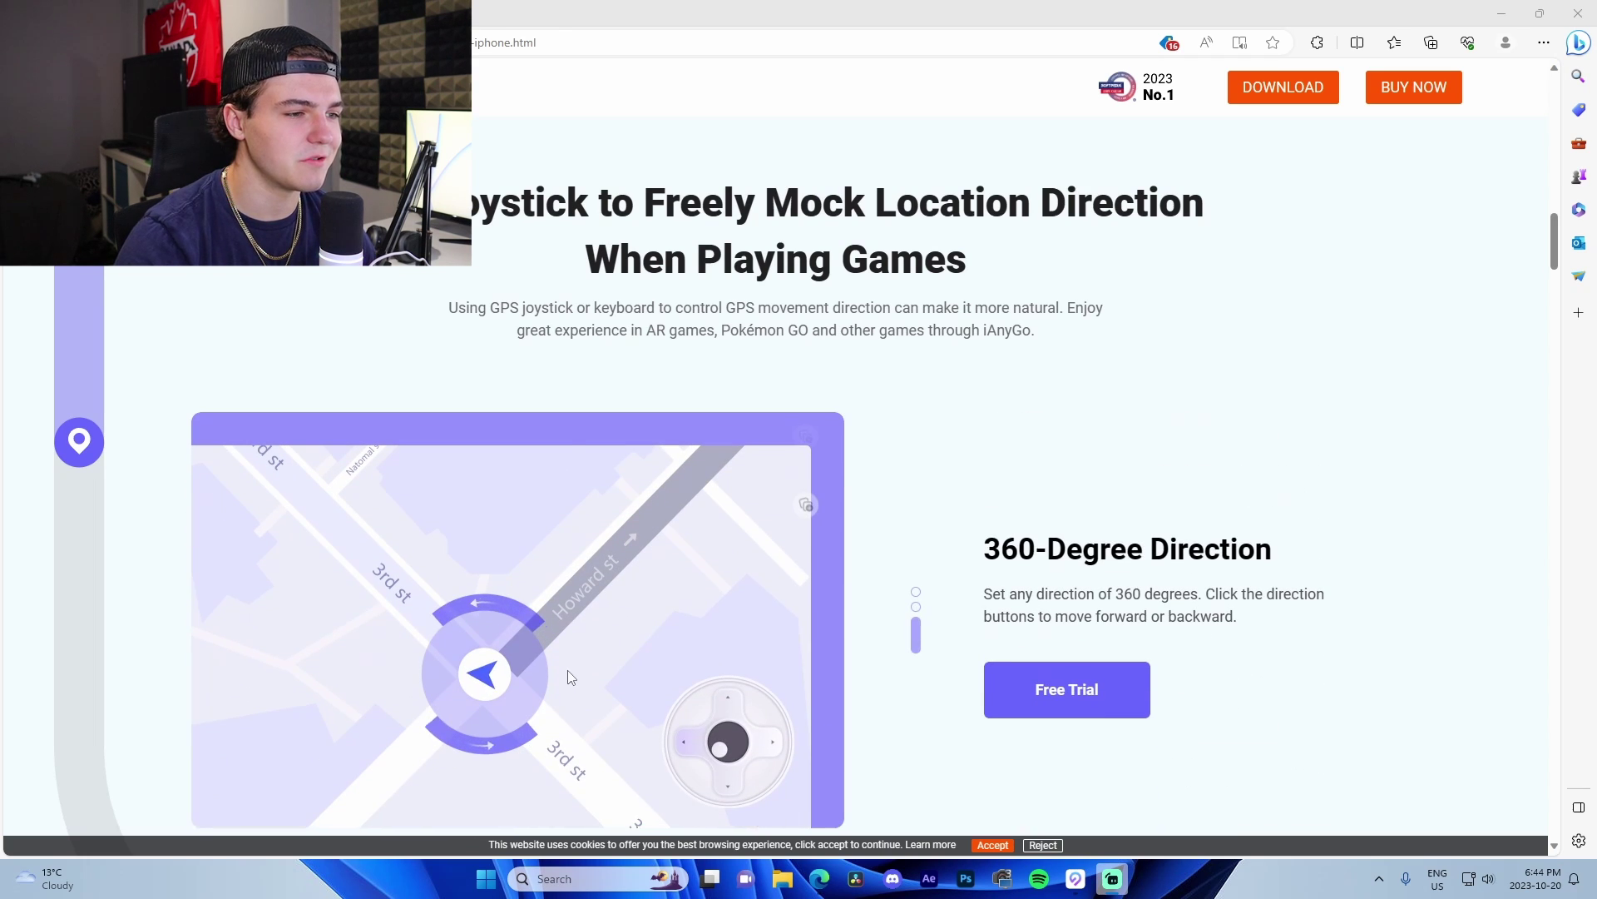
{"action": "scroll", "coordinate": [616, 663], "scroll_direction": "down", "scroll_amount": 15}
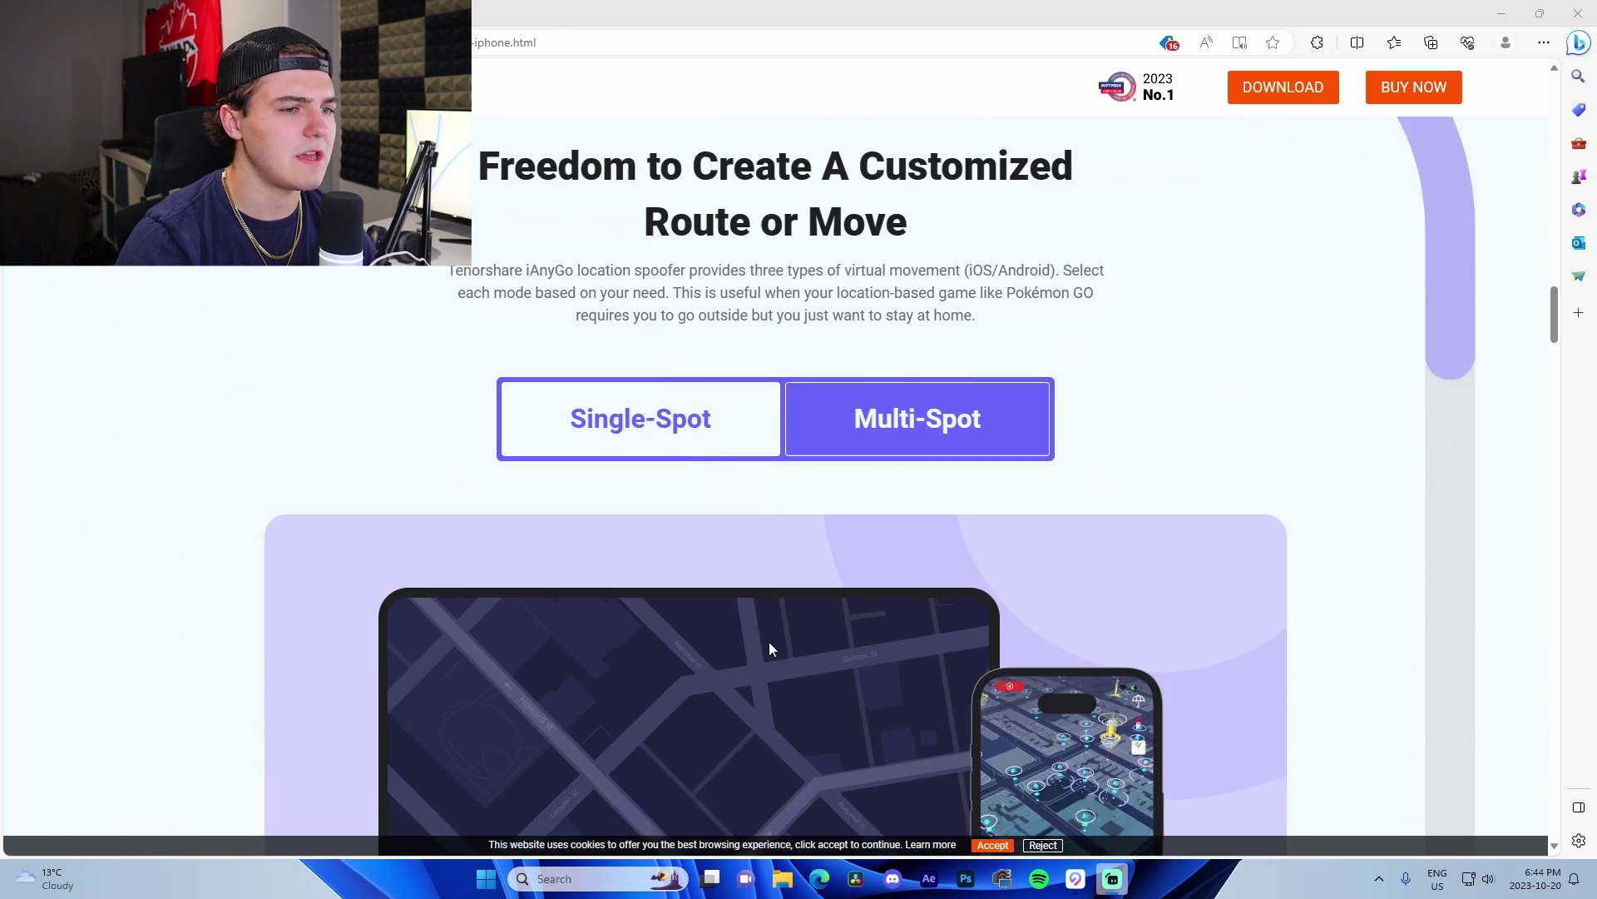
{"action": "scroll", "coordinate": [837, 524], "scroll_direction": "down", "scroll_amount": 2}
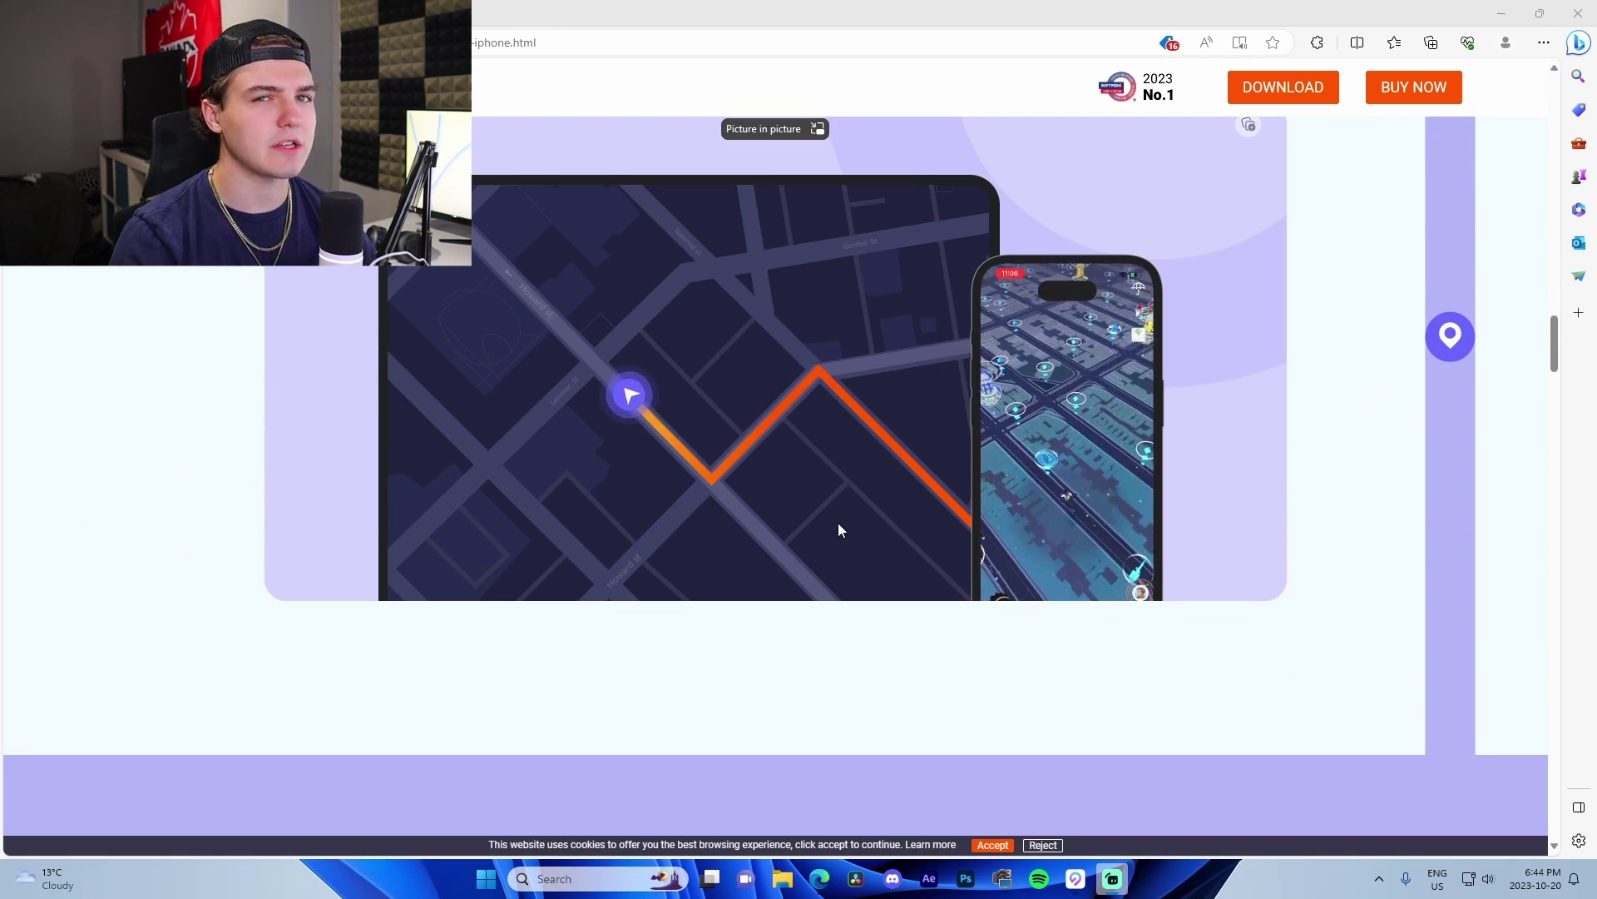
{"action": "scroll", "coordinate": [836, 521], "scroll_direction": "down", "scroll_amount": 6}
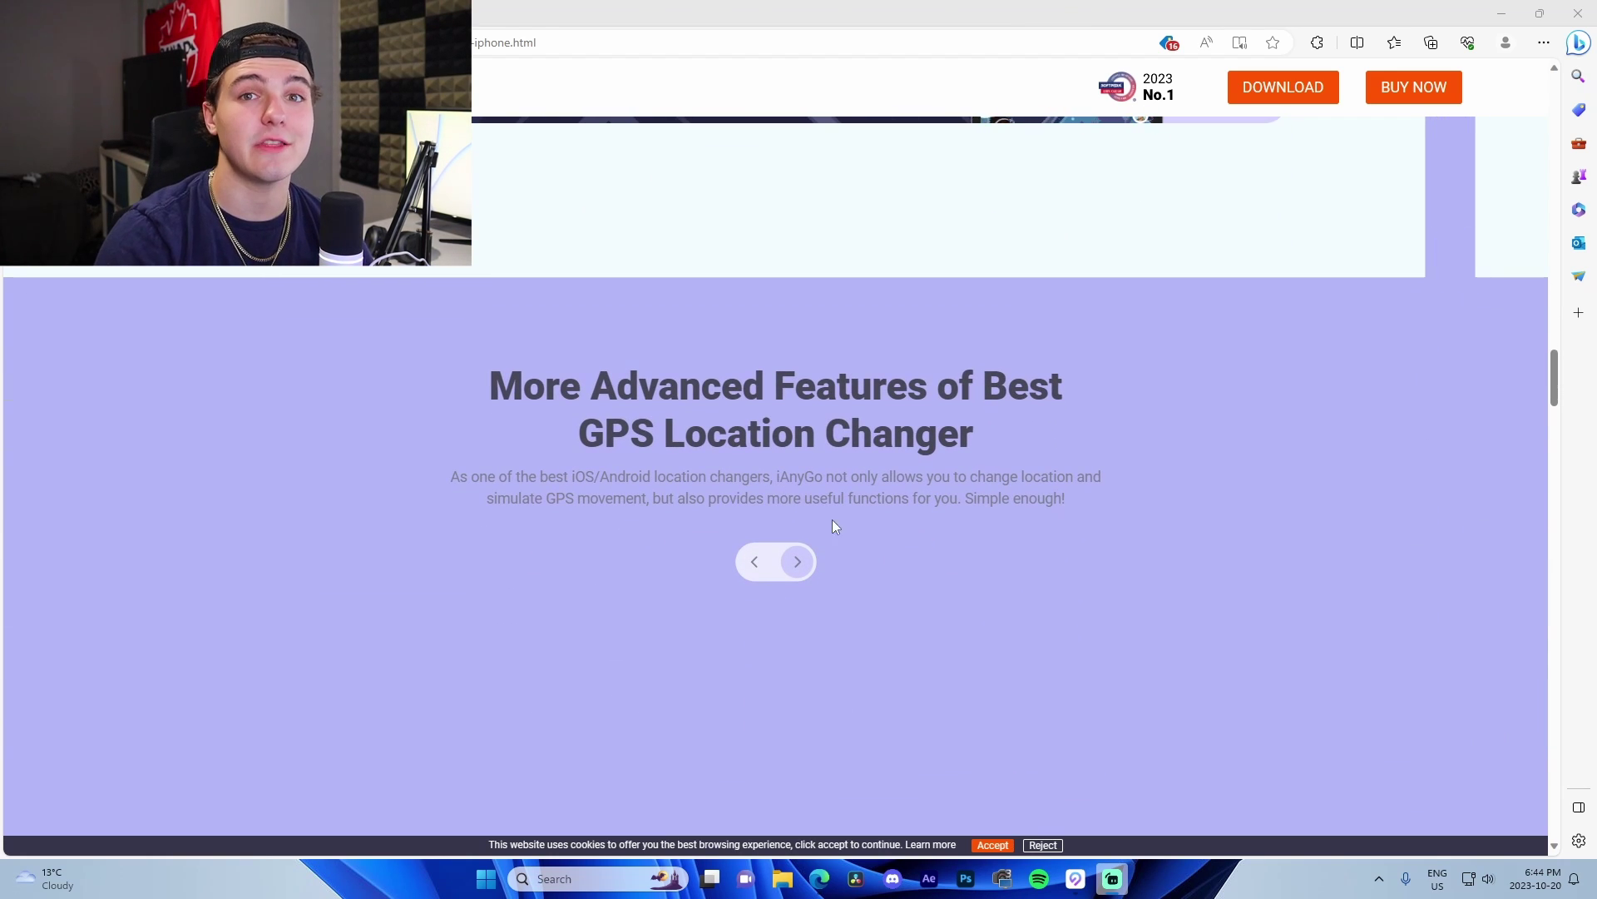
Page through the advanced feature cards to the last one, Collect Favorite Routes.
{"action": "scroll", "coordinate": [816, 613], "scroll_direction": "down", "scroll_amount": 3}
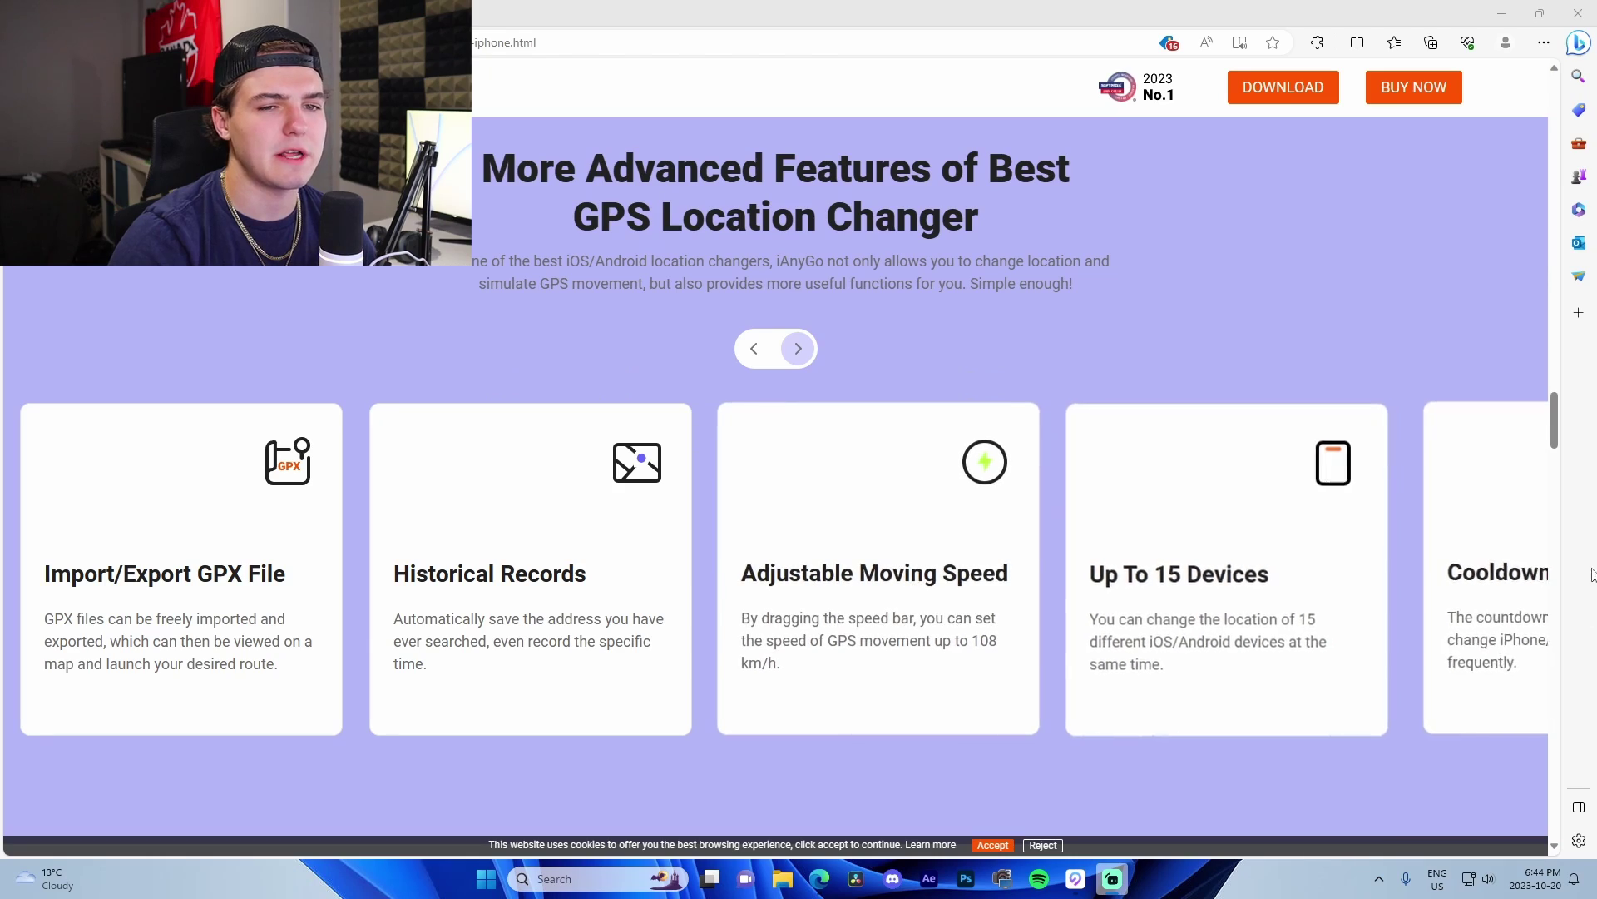
{"action": "left_click", "coordinate": [798, 352]}
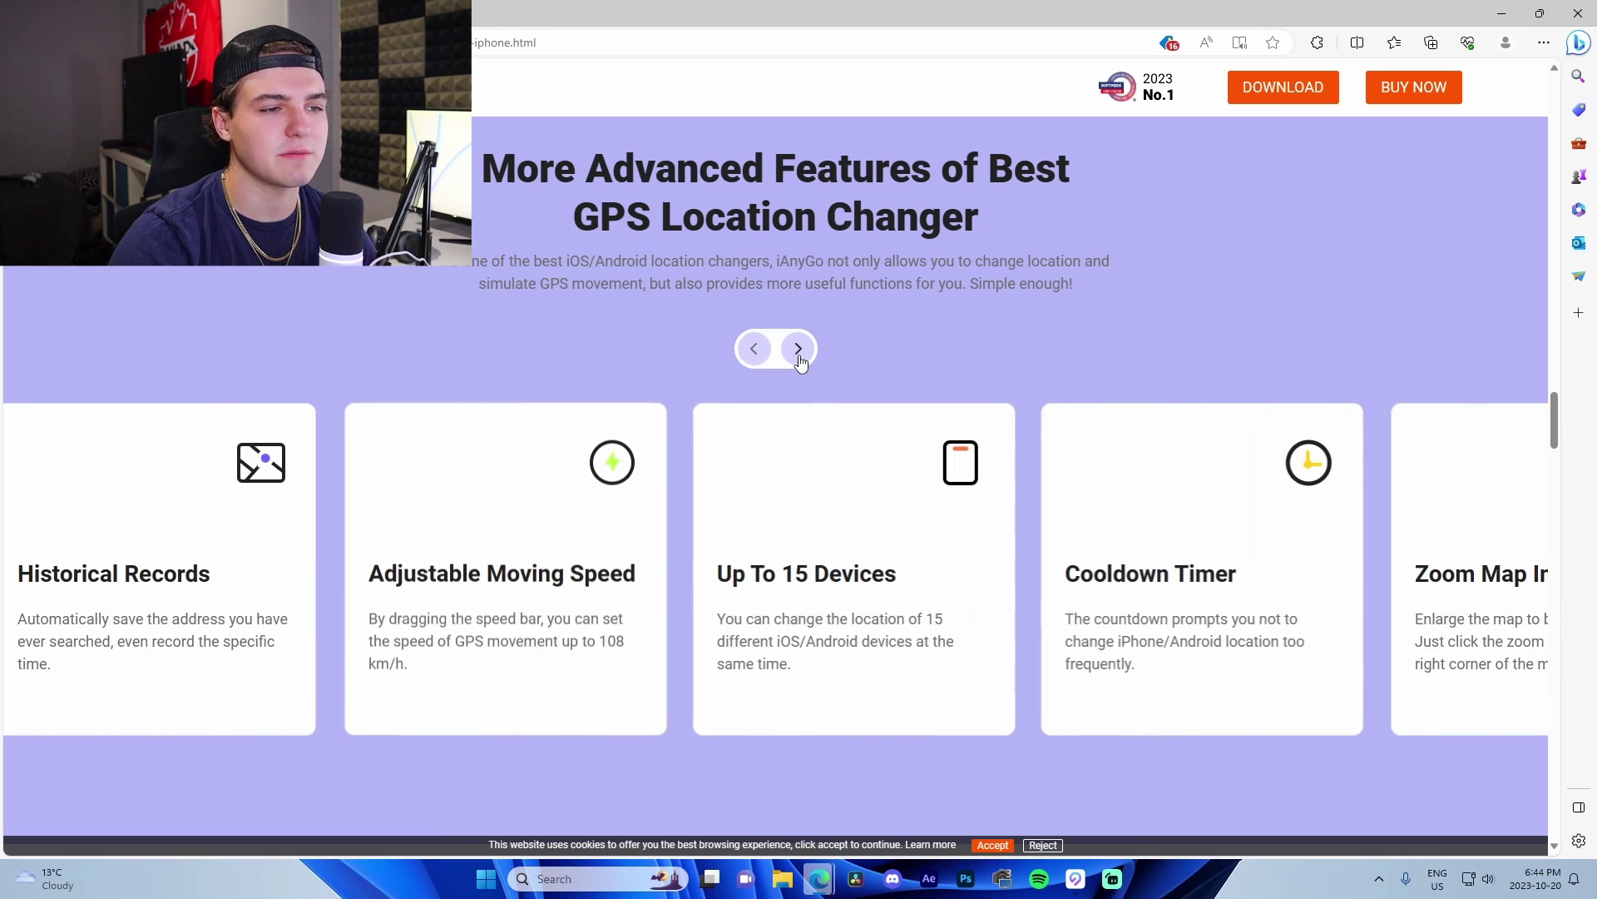
{"action": "left_click", "coordinate": [799, 352]}
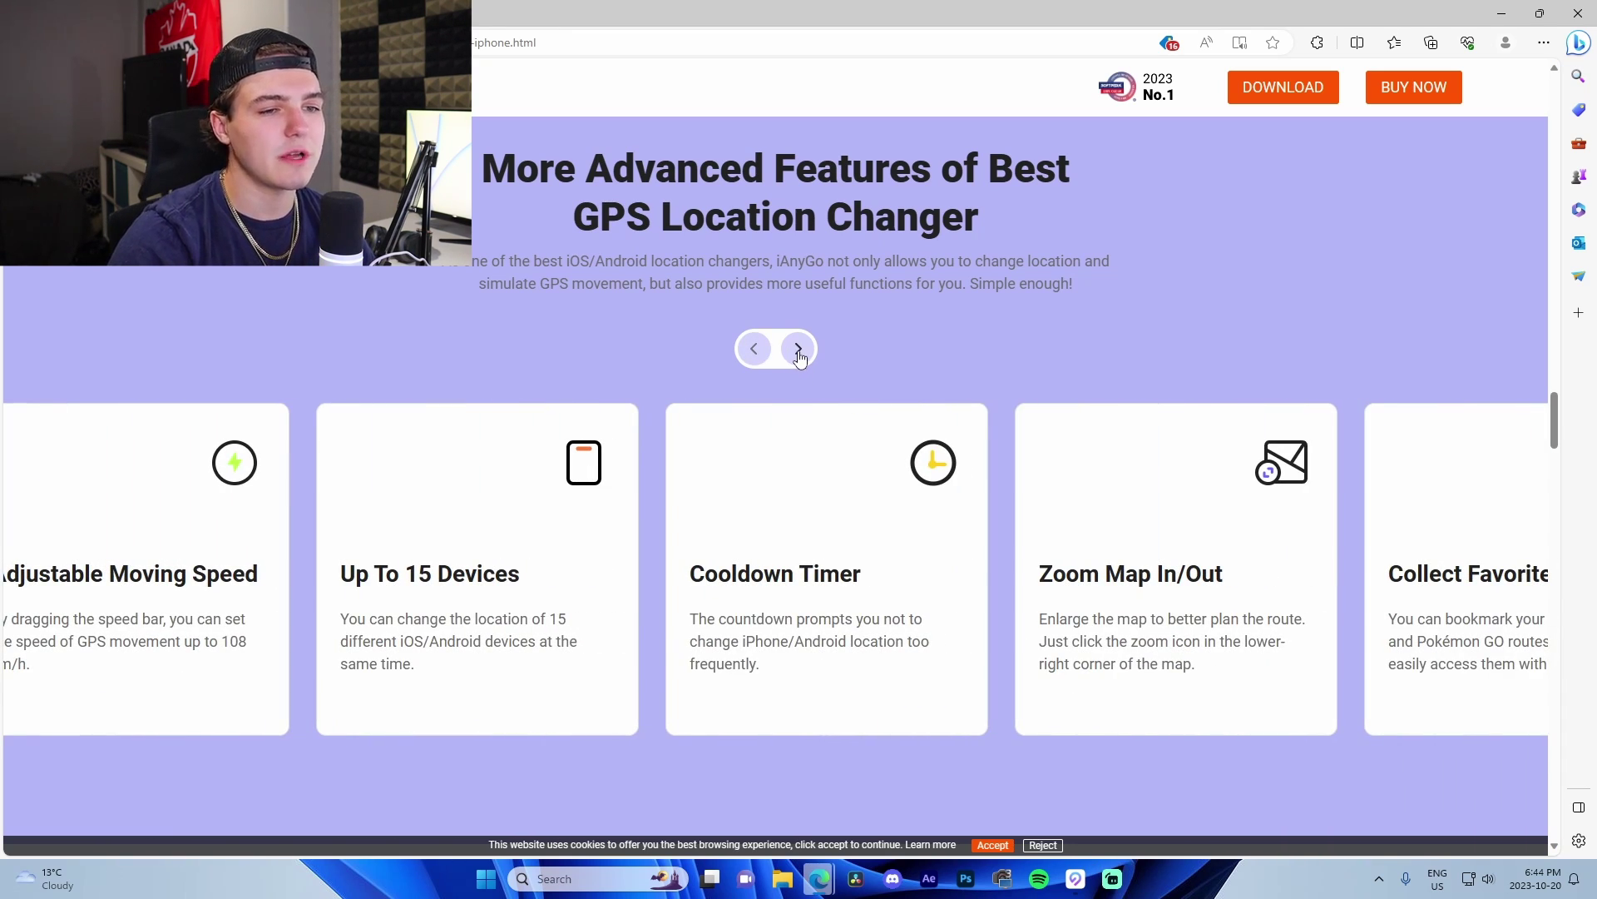
{"action": "left_click", "coordinate": [799, 354]}
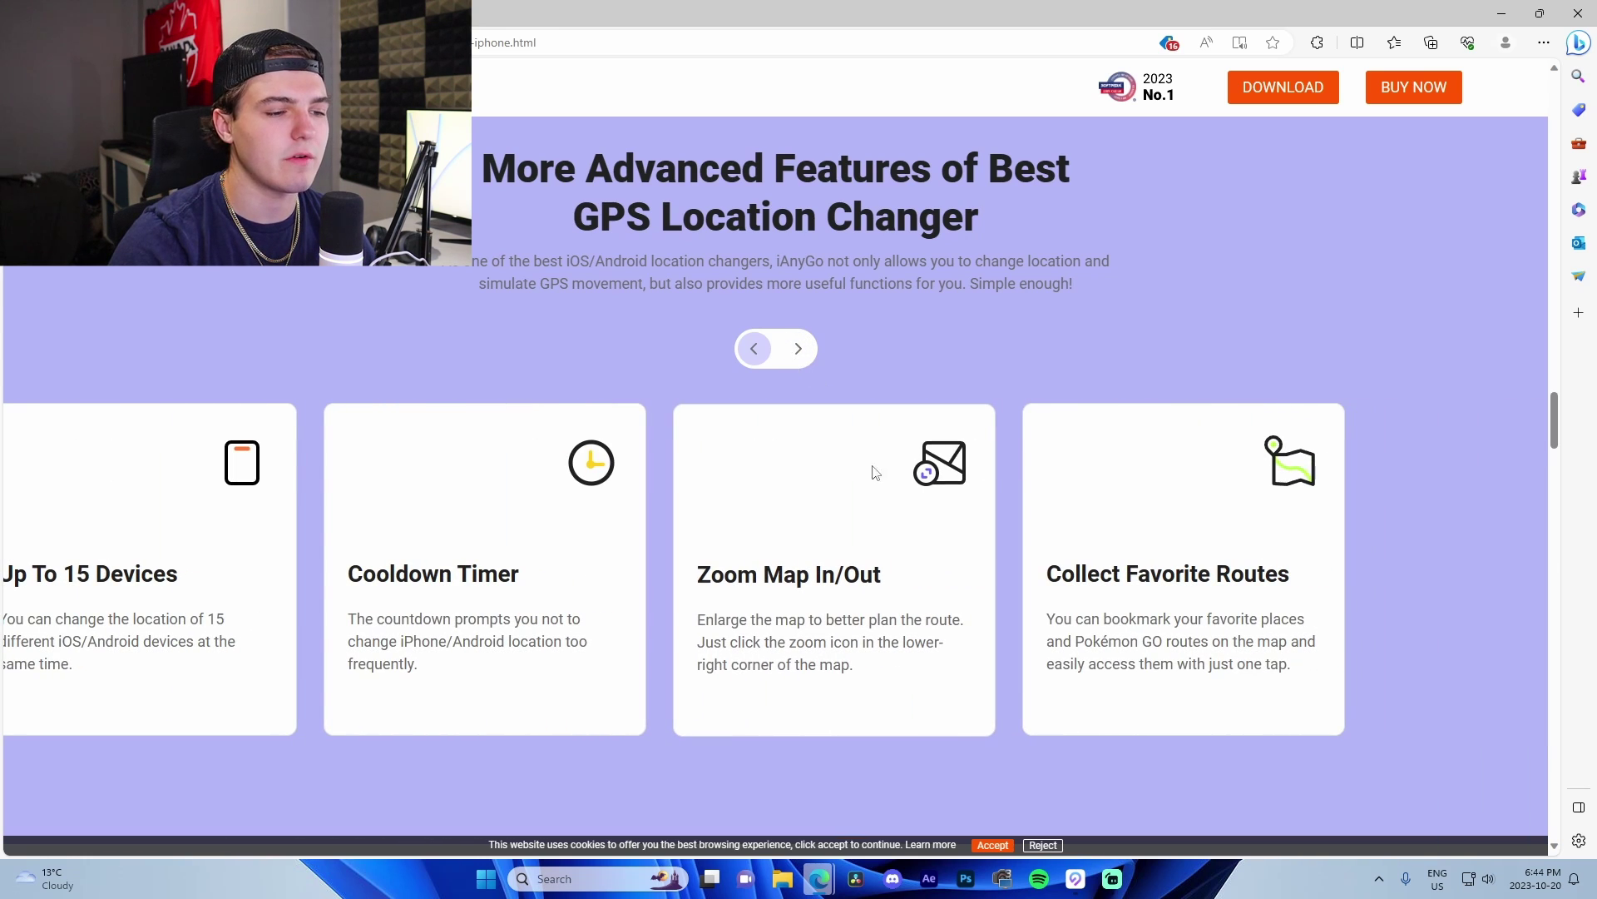
Scroll down to the 'Change GPS Location in 3 Easy Steps' section.
{"action": "scroll", "coordinate": [876, 500], "scroll_direction": "down", "scroll_amount": 10}
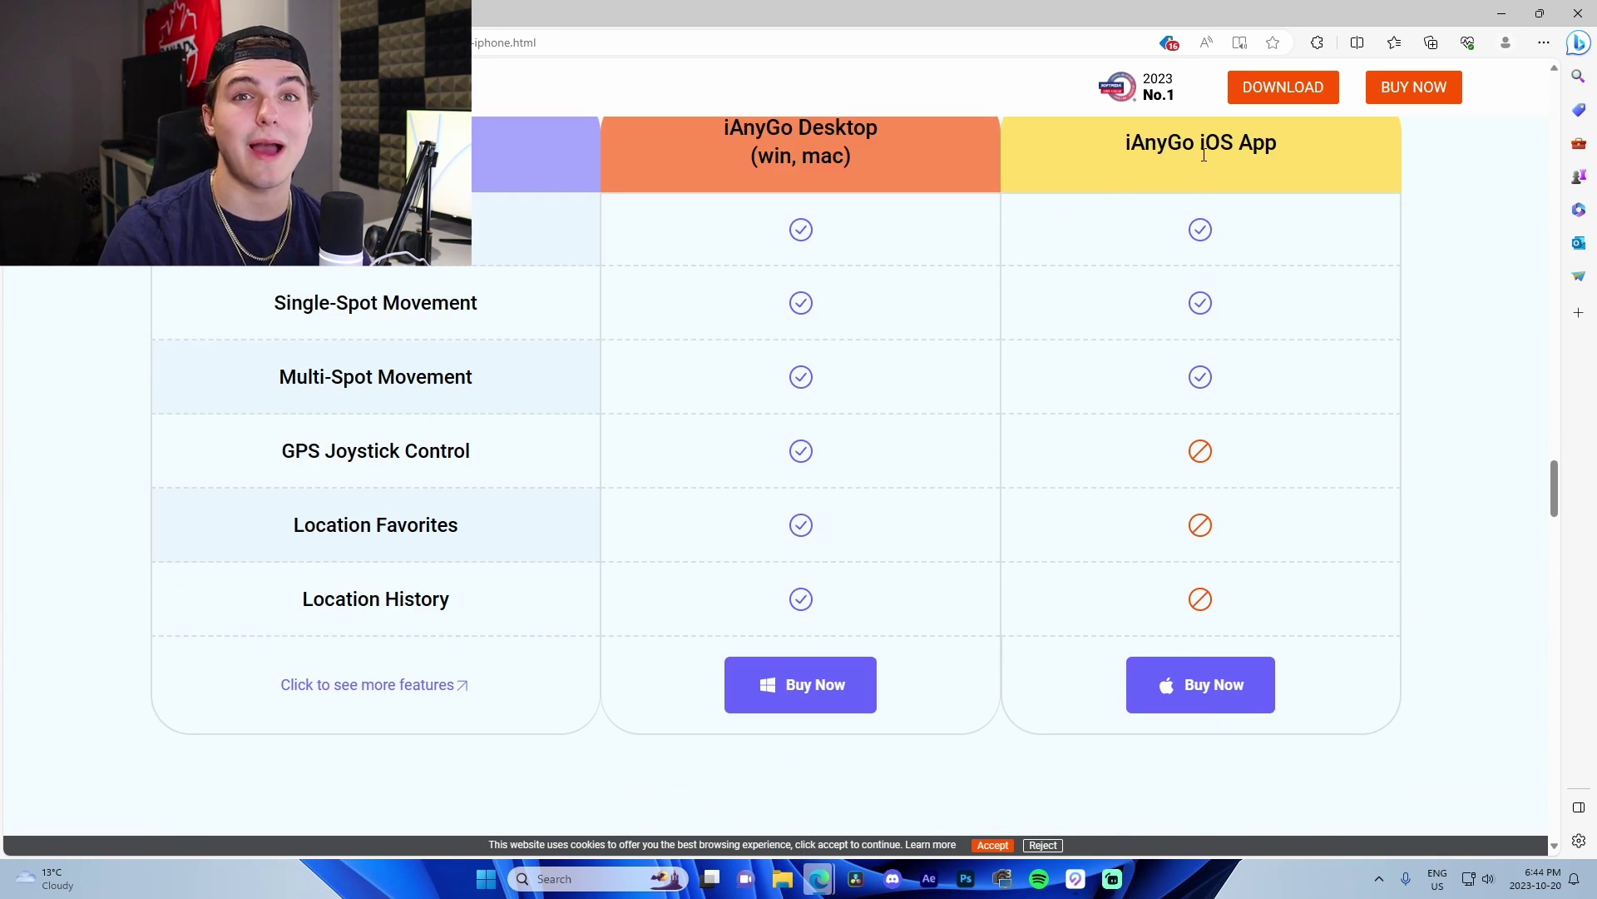
{"action": "scroll", "coordinate": [880, 280], "scroll_direction": "down", "scroll_amount": 15}
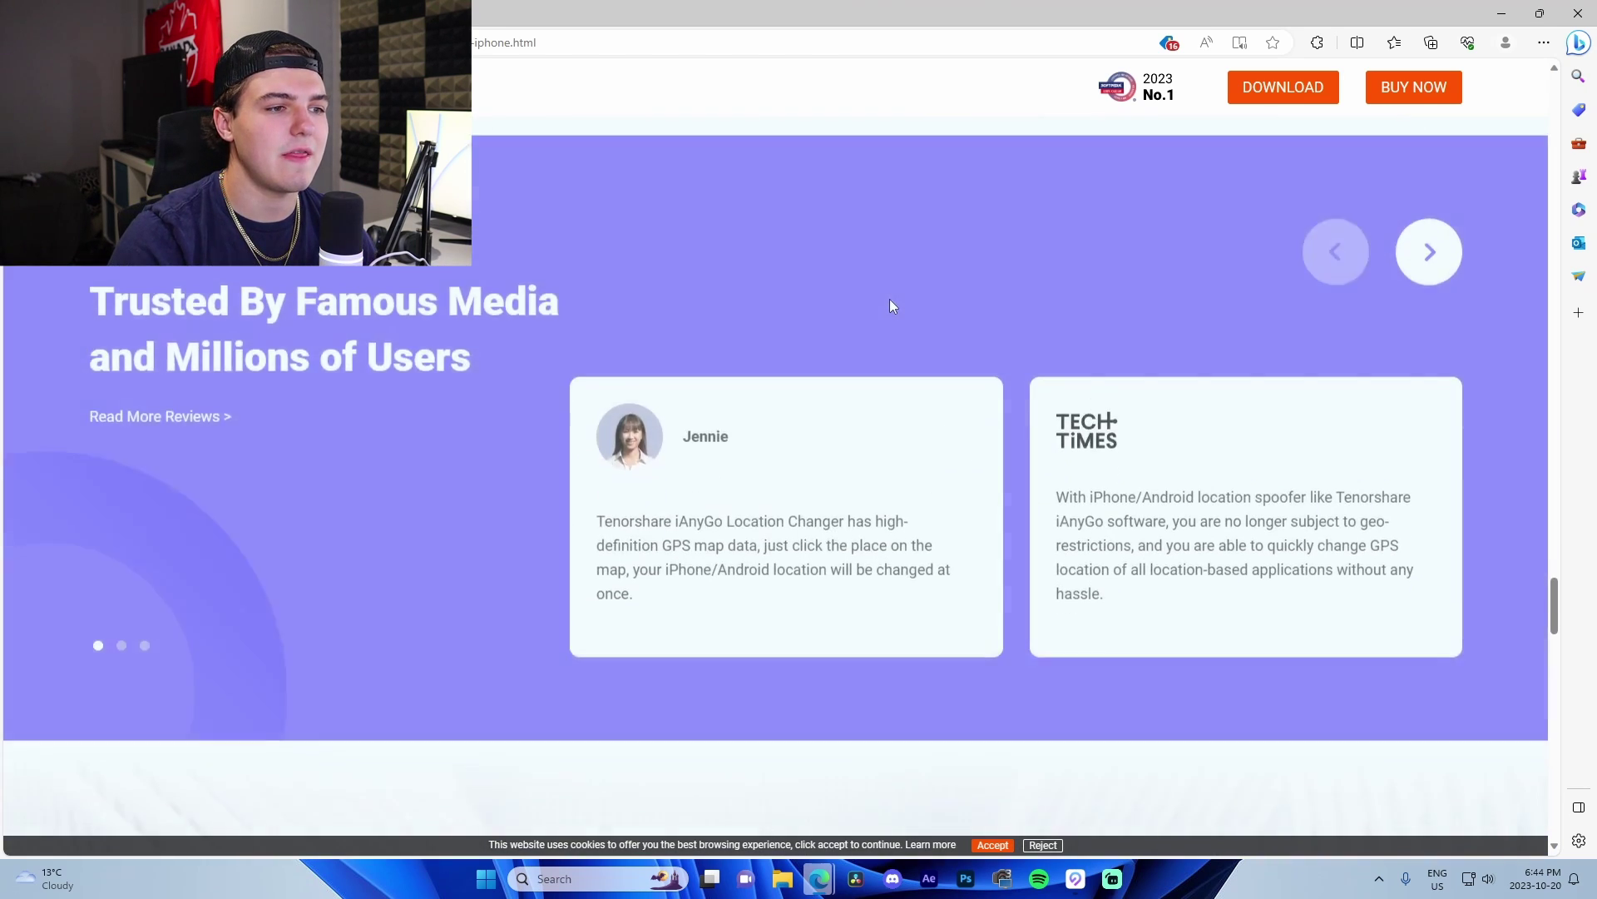
{"action": "scroll", "coordinate": [891, 312], "scroll_direction": "down", "scroll_amount": 5}
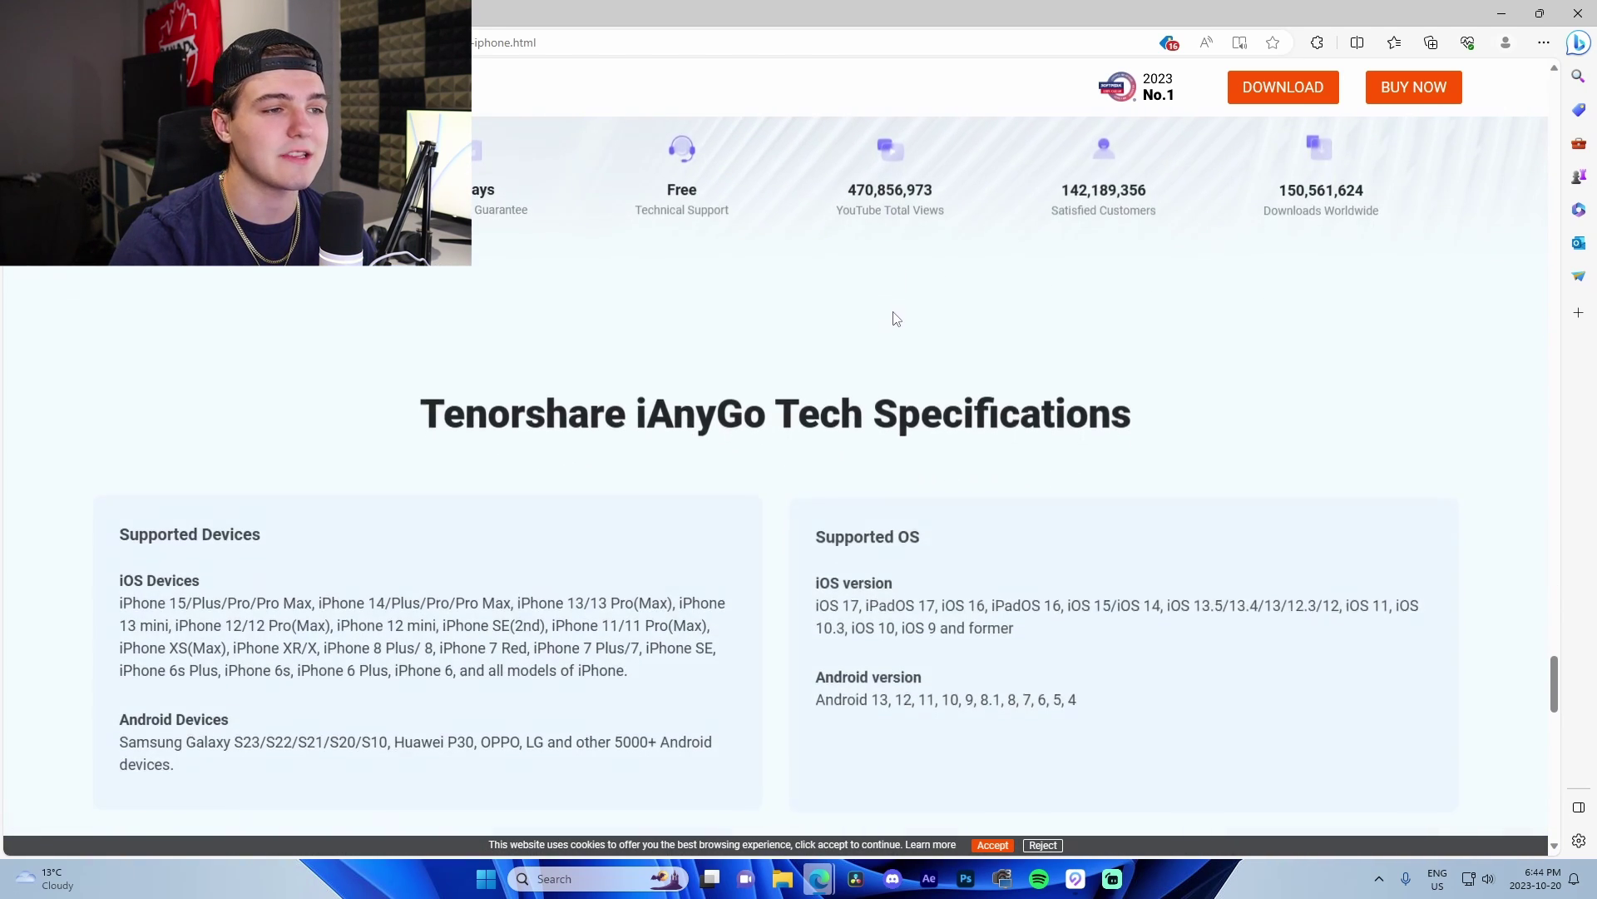
{"action": "scroll", "coordinate": [902, 381], "scroll_direction": "up", "scroll_amount": 6}
{"action": "scroll", "coordinate": [813, 464], "scroll_direction": "up", "scroll_amount": 10}
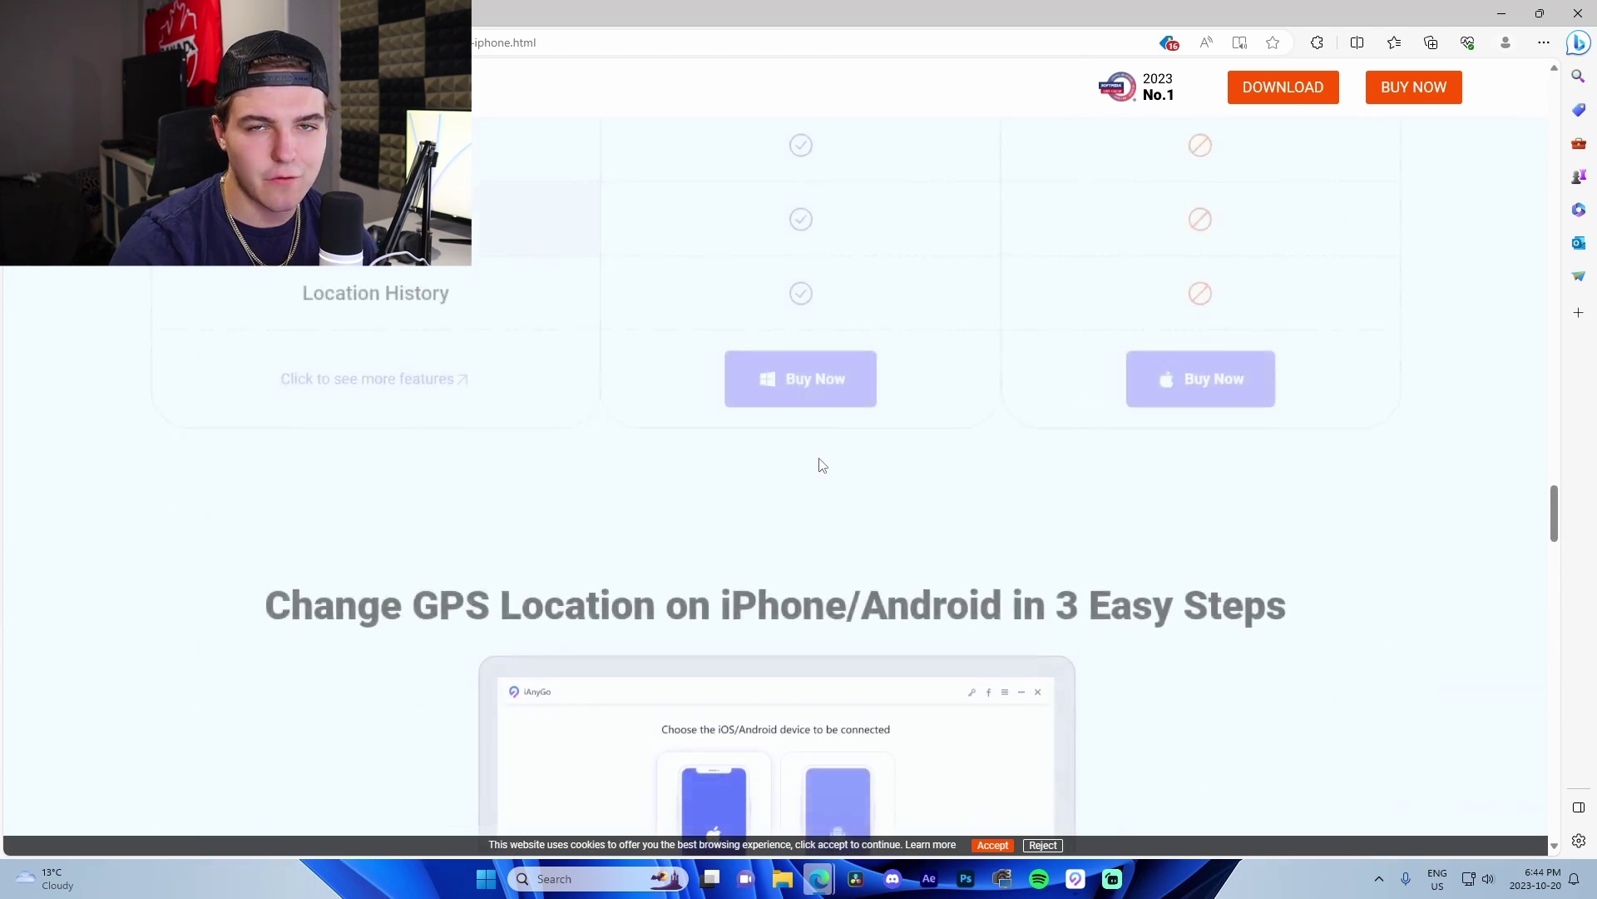
{"action": "scroll", "coordinate": [824, 471], "scroll_direction": "down", "scroll_amount": 1}
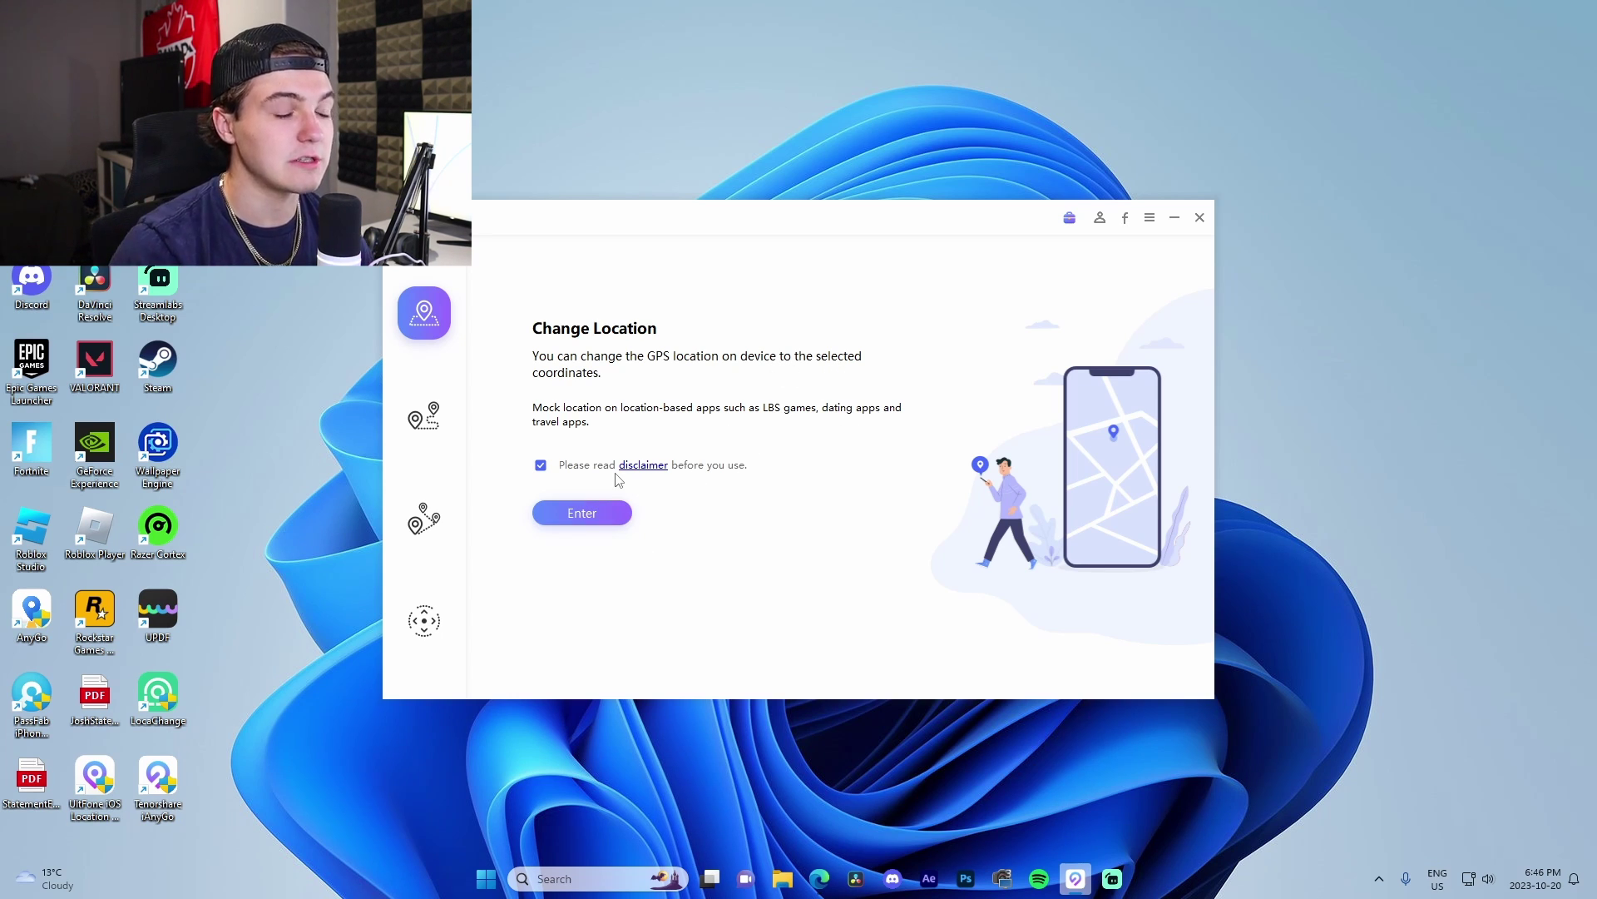
{"action": "left_click", "coordinate": [423, 415]}
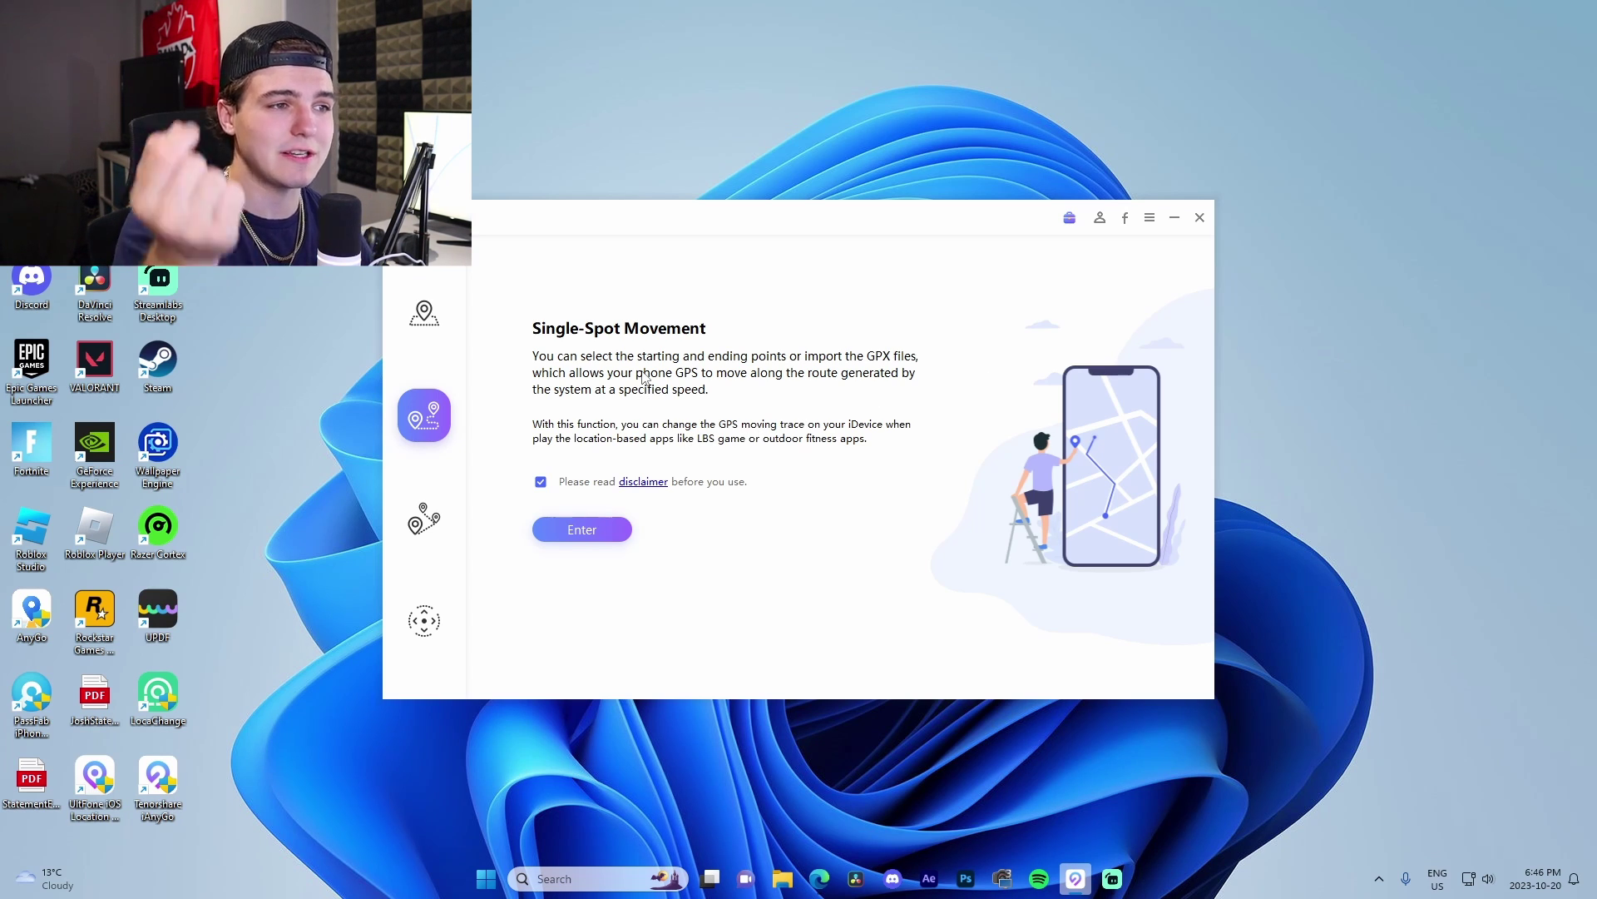
{"action": "left_click", "coordinate": [437, 534]}
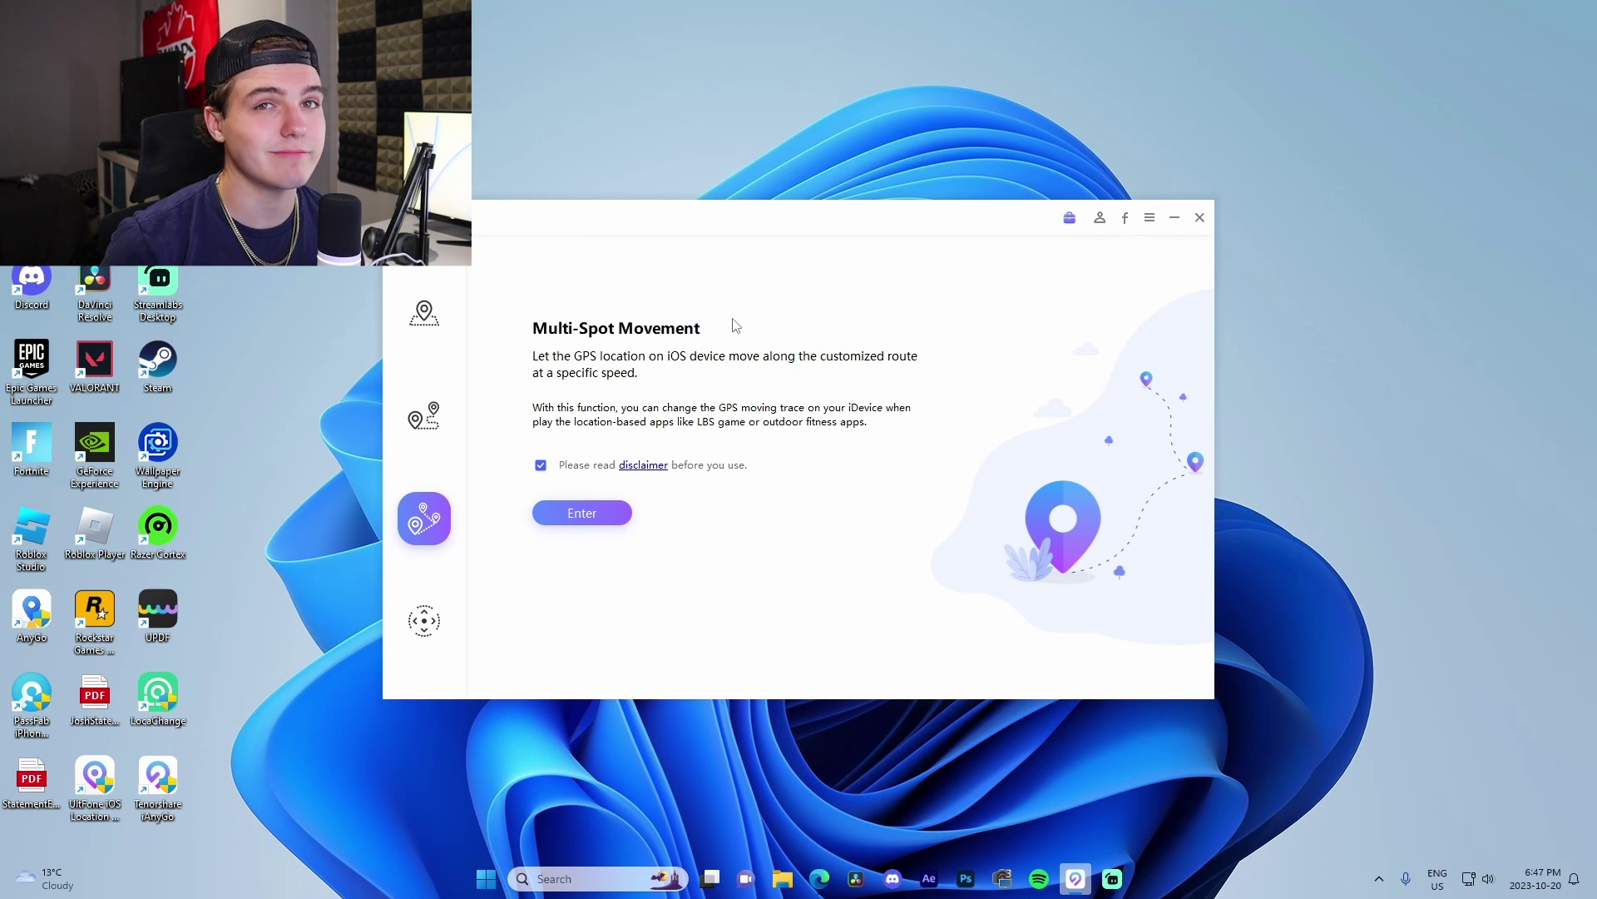
{"action": "scroll", "coordinate": [736, 325], "scroll_direction": "down", "scroll_amount": 1}
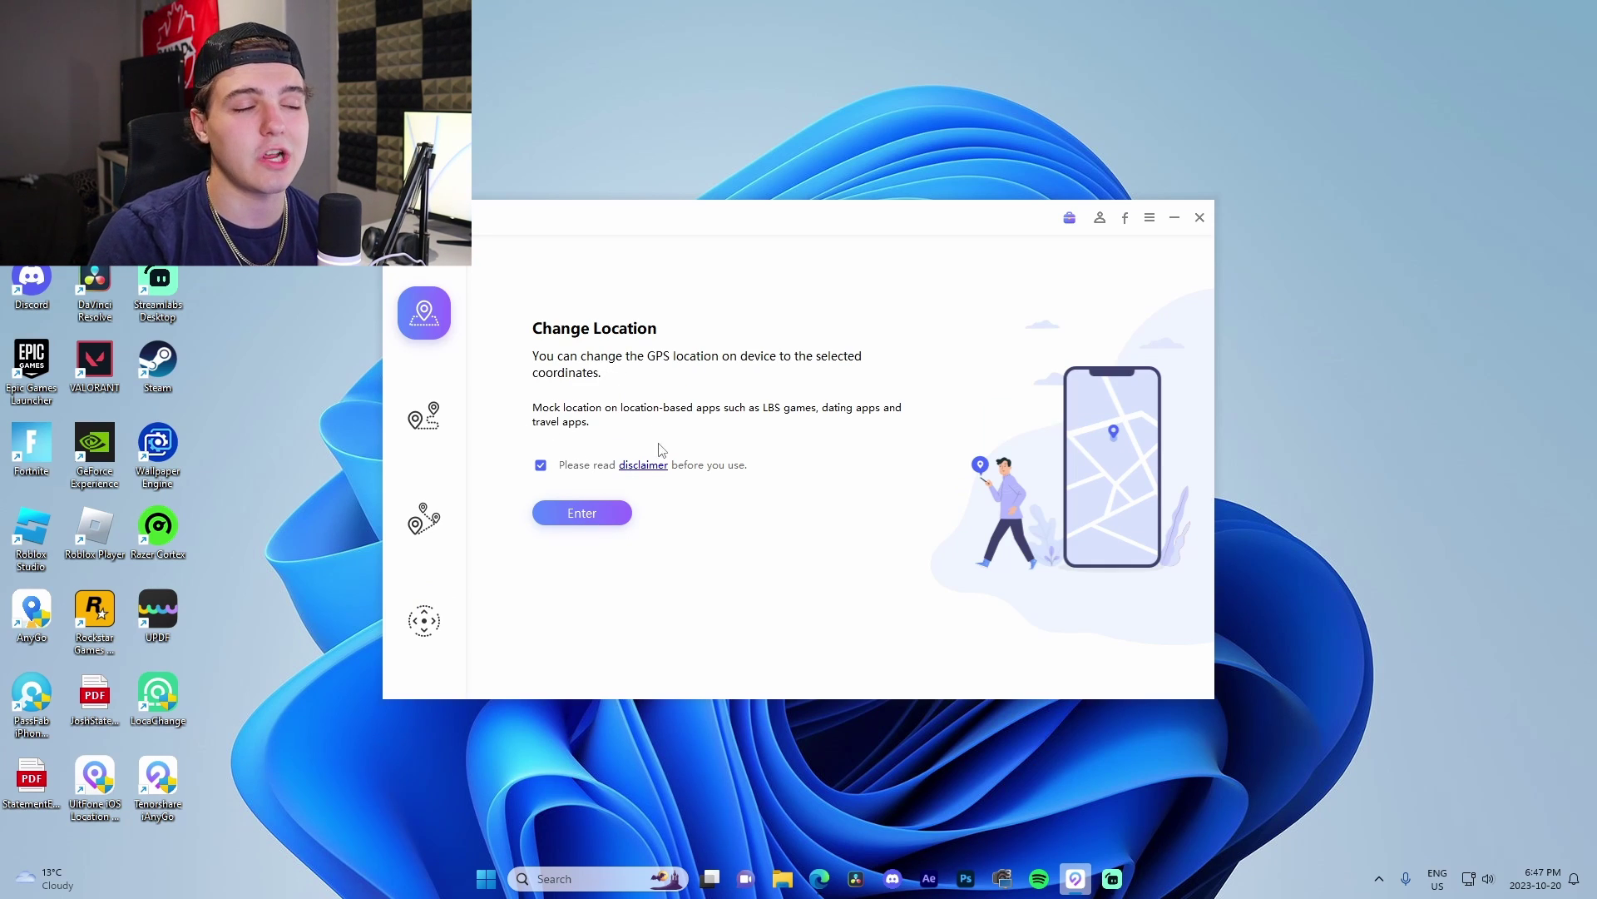
Enter Change Location mode, select the iPhone, and retry the connection after unlocking it.
{"action": "left_click", "coordinate": [608, 514]}
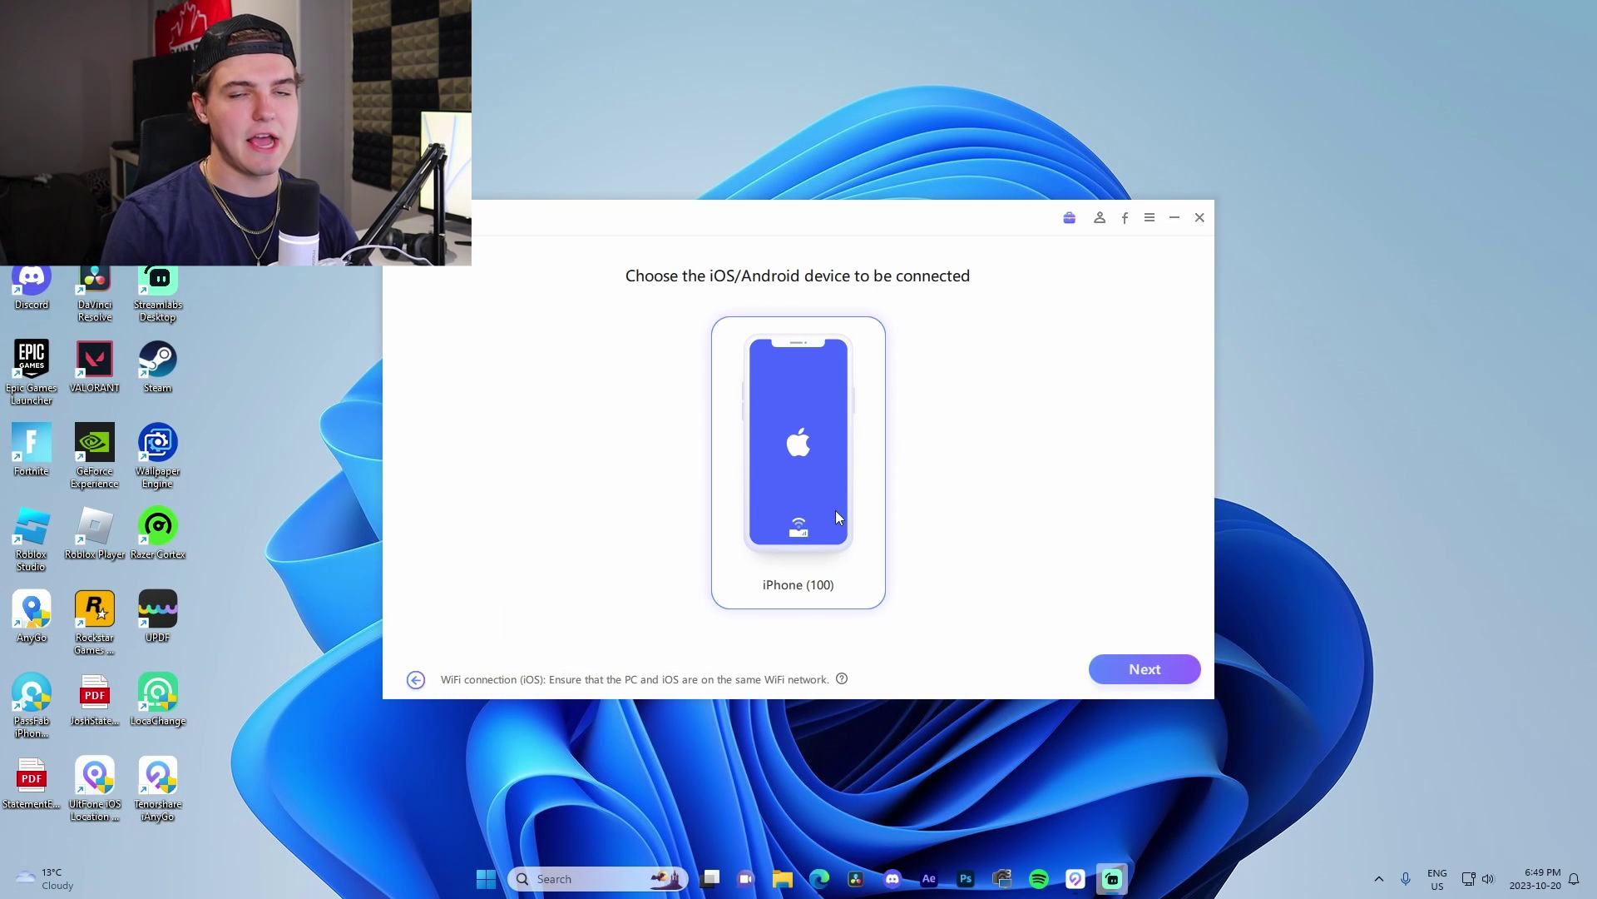
{"action": "left_click", "coordinate": [1142, 670]}
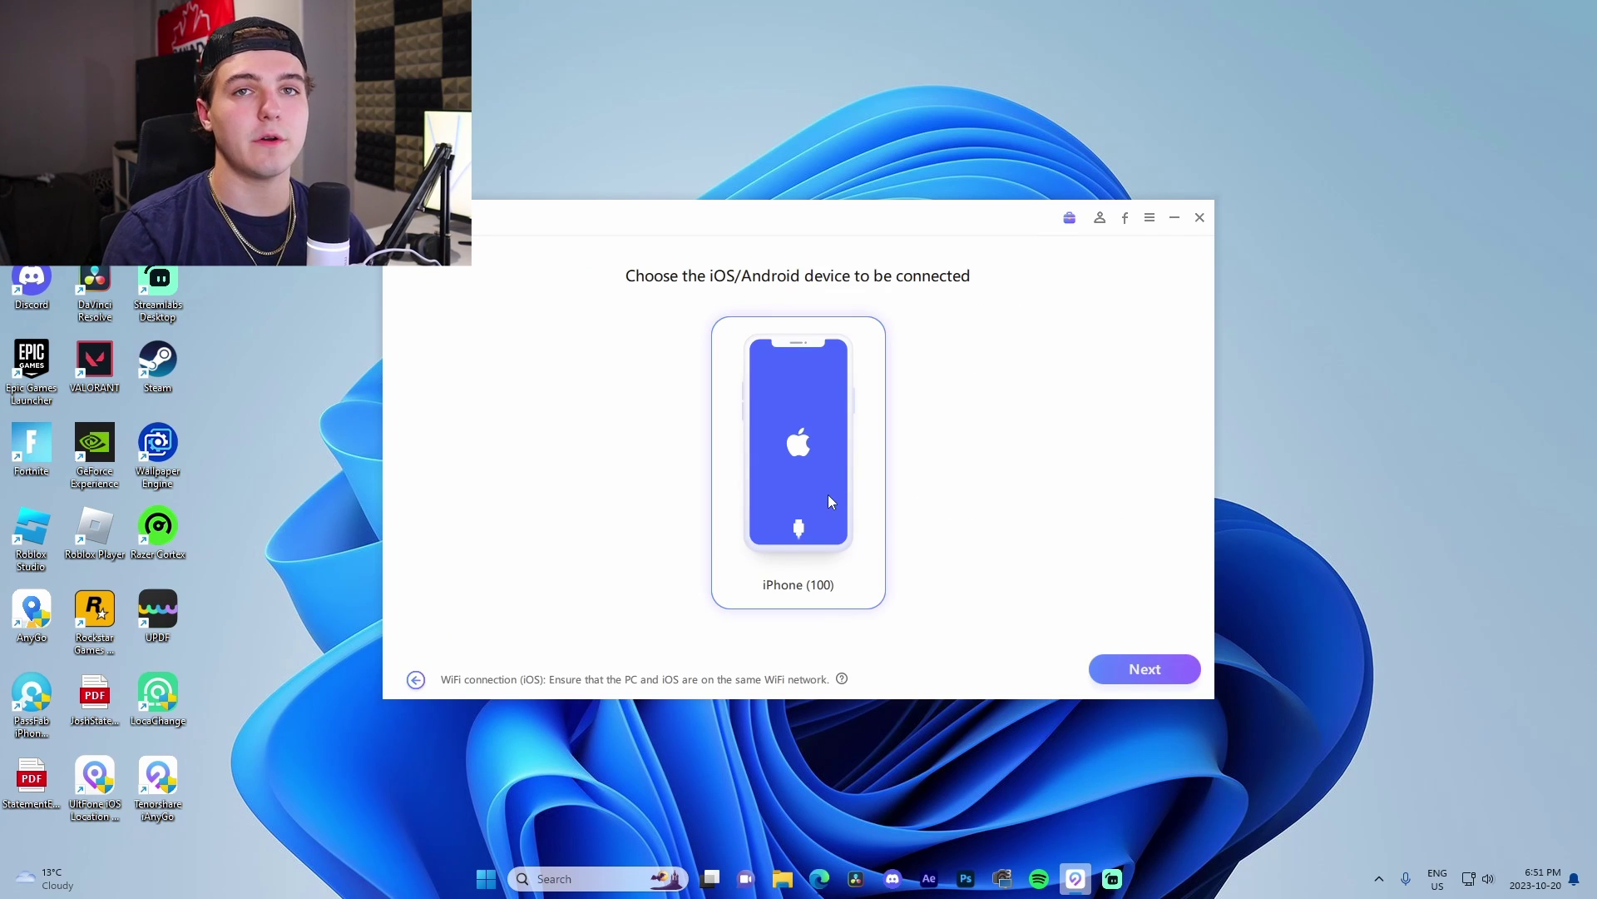
{"action": "left_click", "coordinate": [1161, 670]}
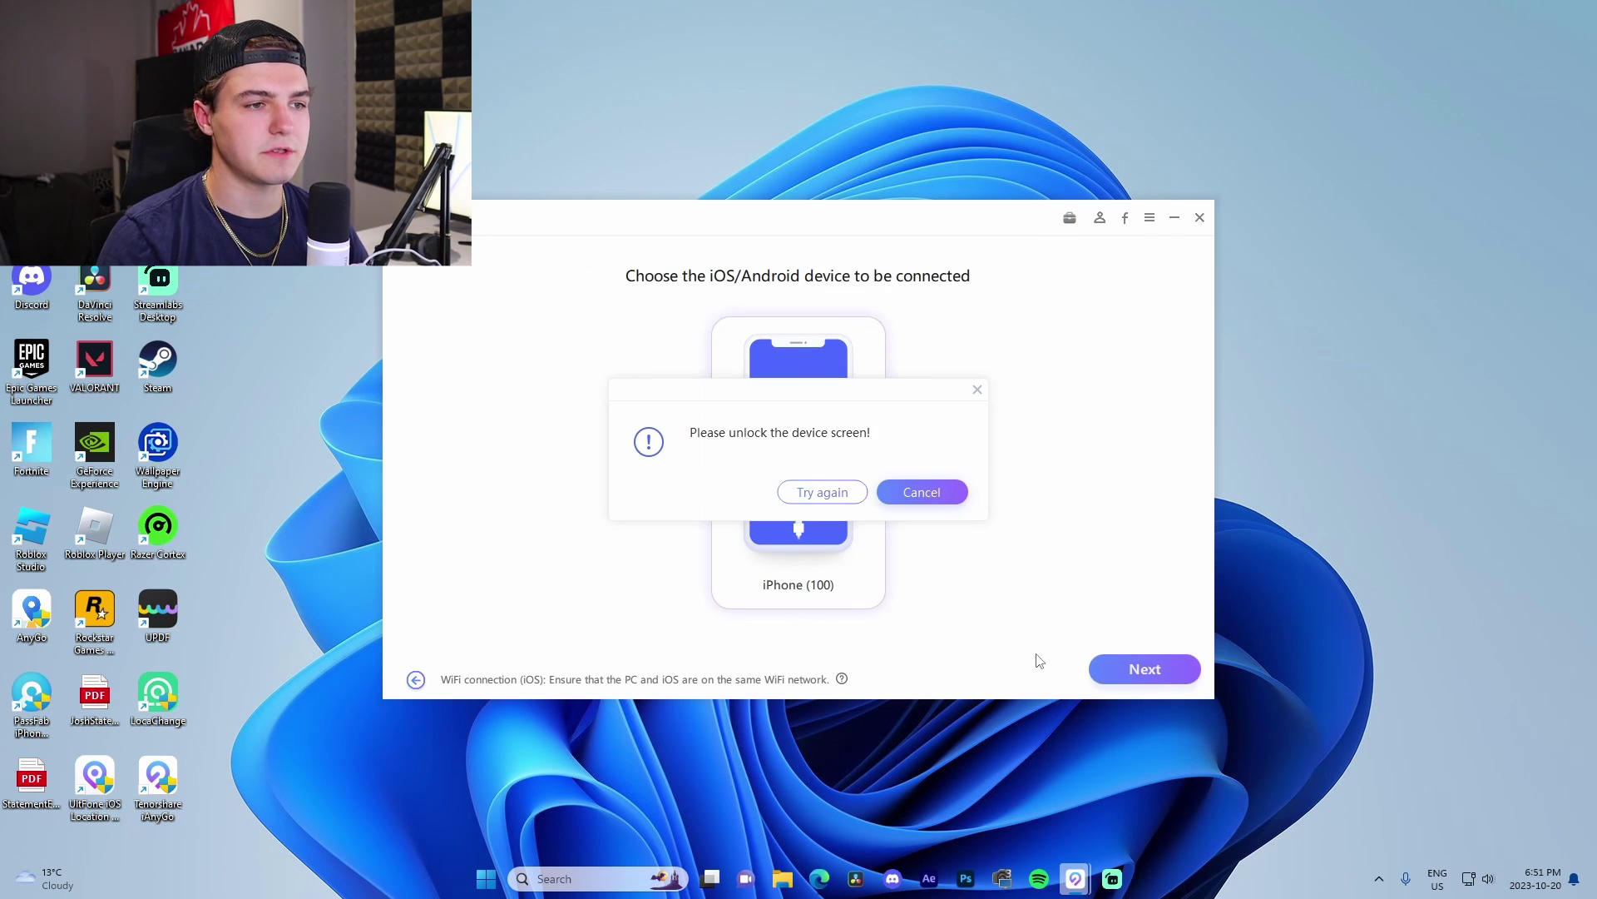
{"action": "left_click", "coordinate": [841, 492]}
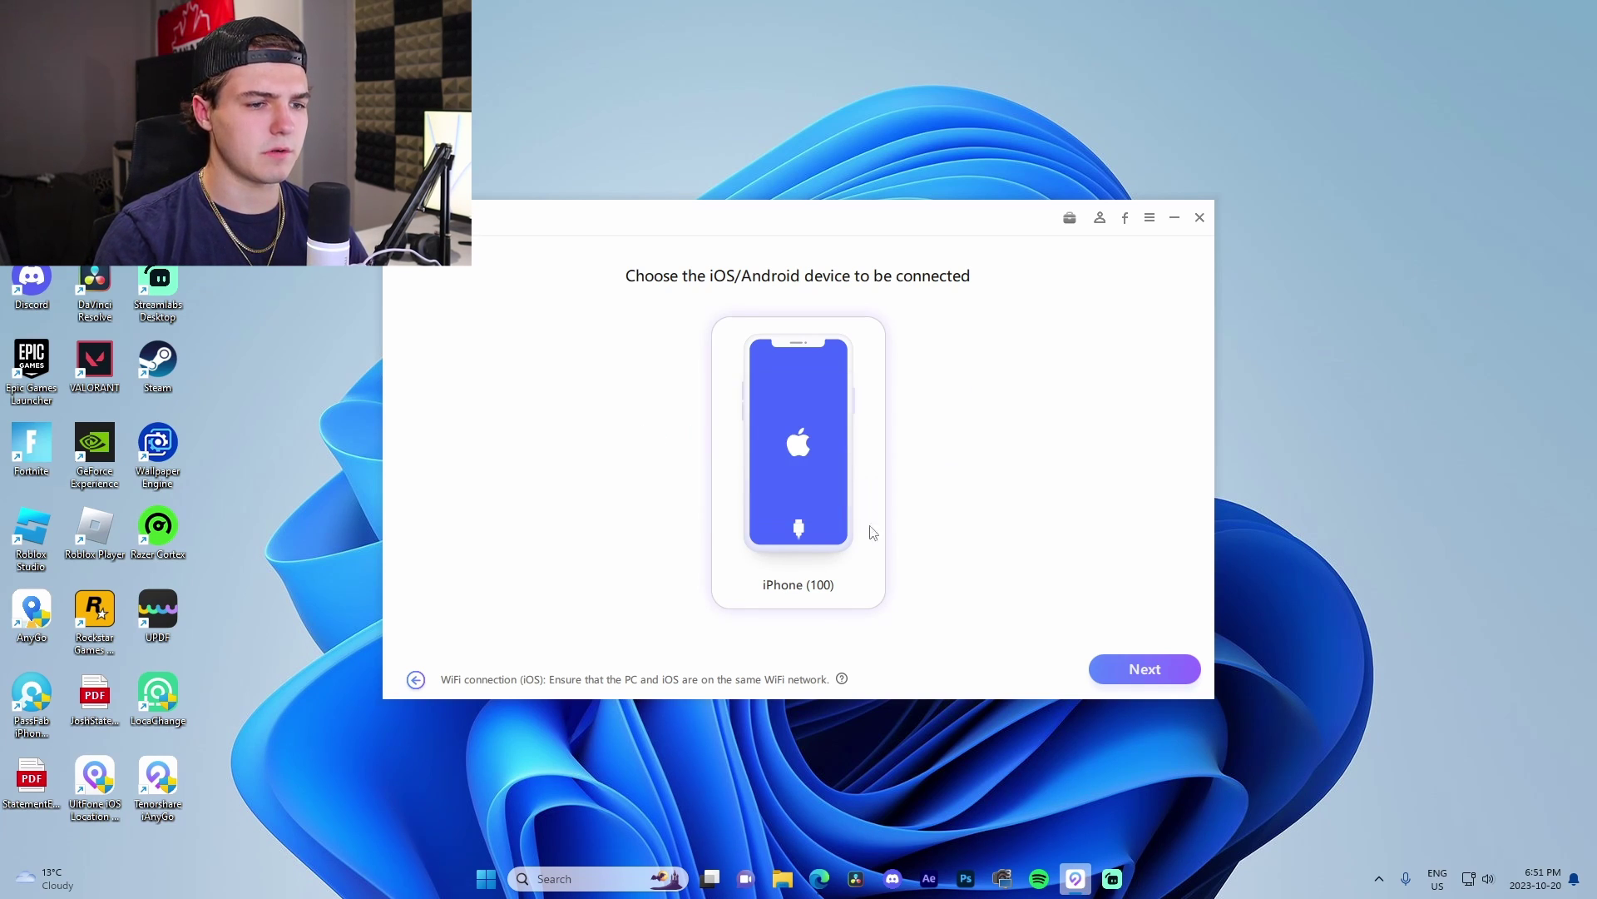
{"action": "left_click", "coordinate": [1129, 668]}
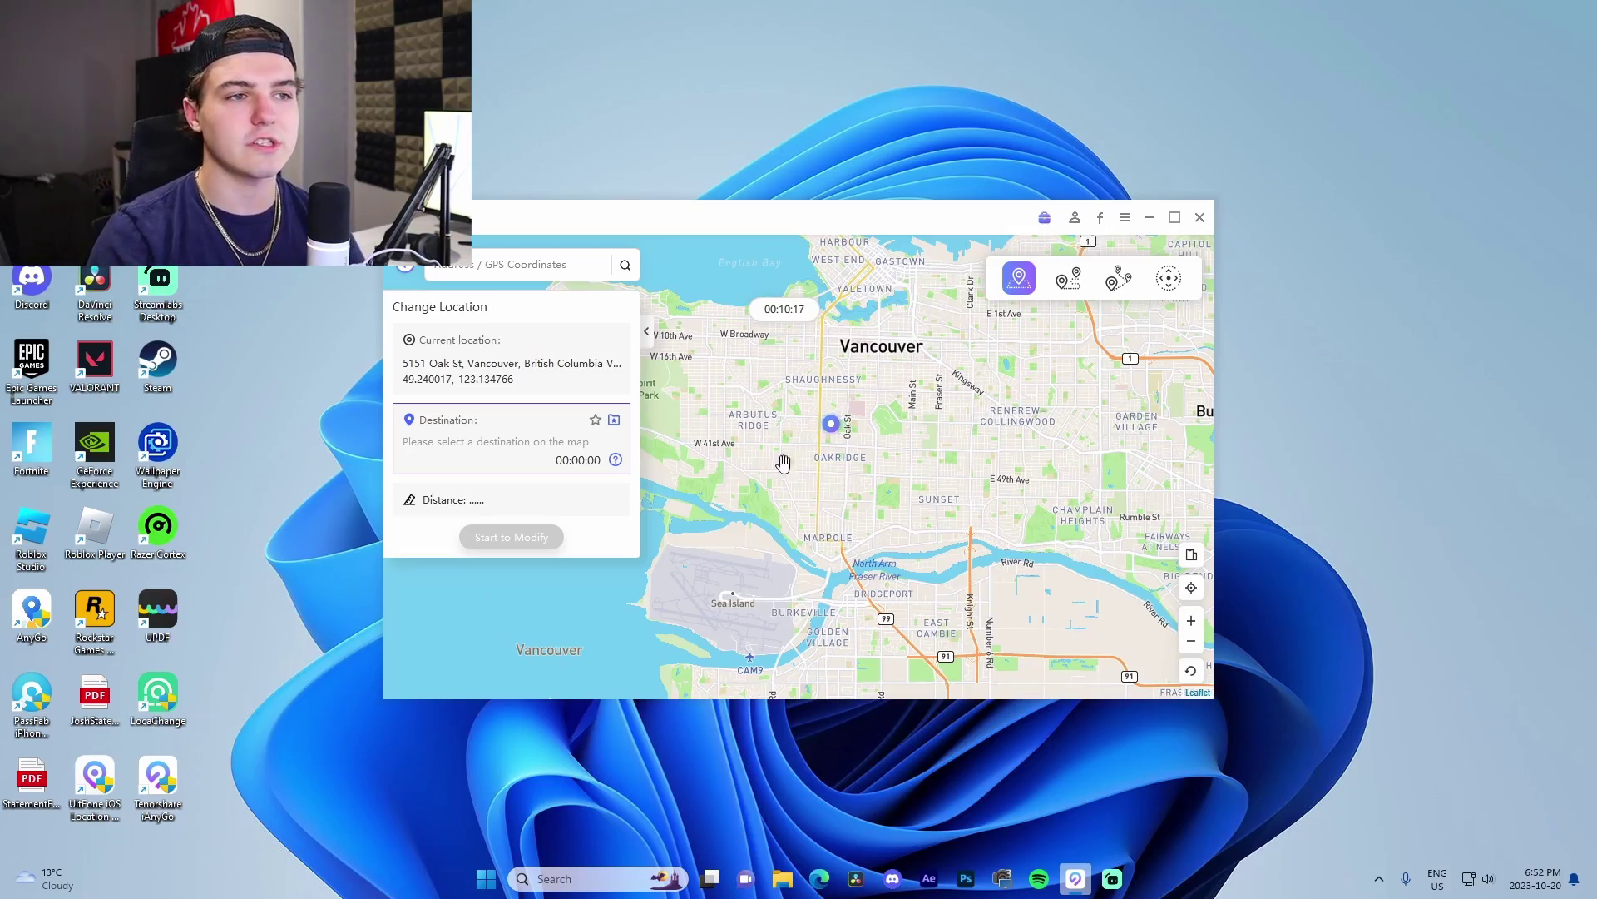
Pan the map south from Vancouver to center on the Los Angeles area.
{"action": "scroll", "coordinate": [783, 462], "scroll_direction": "down", "scroll_amount": 4}
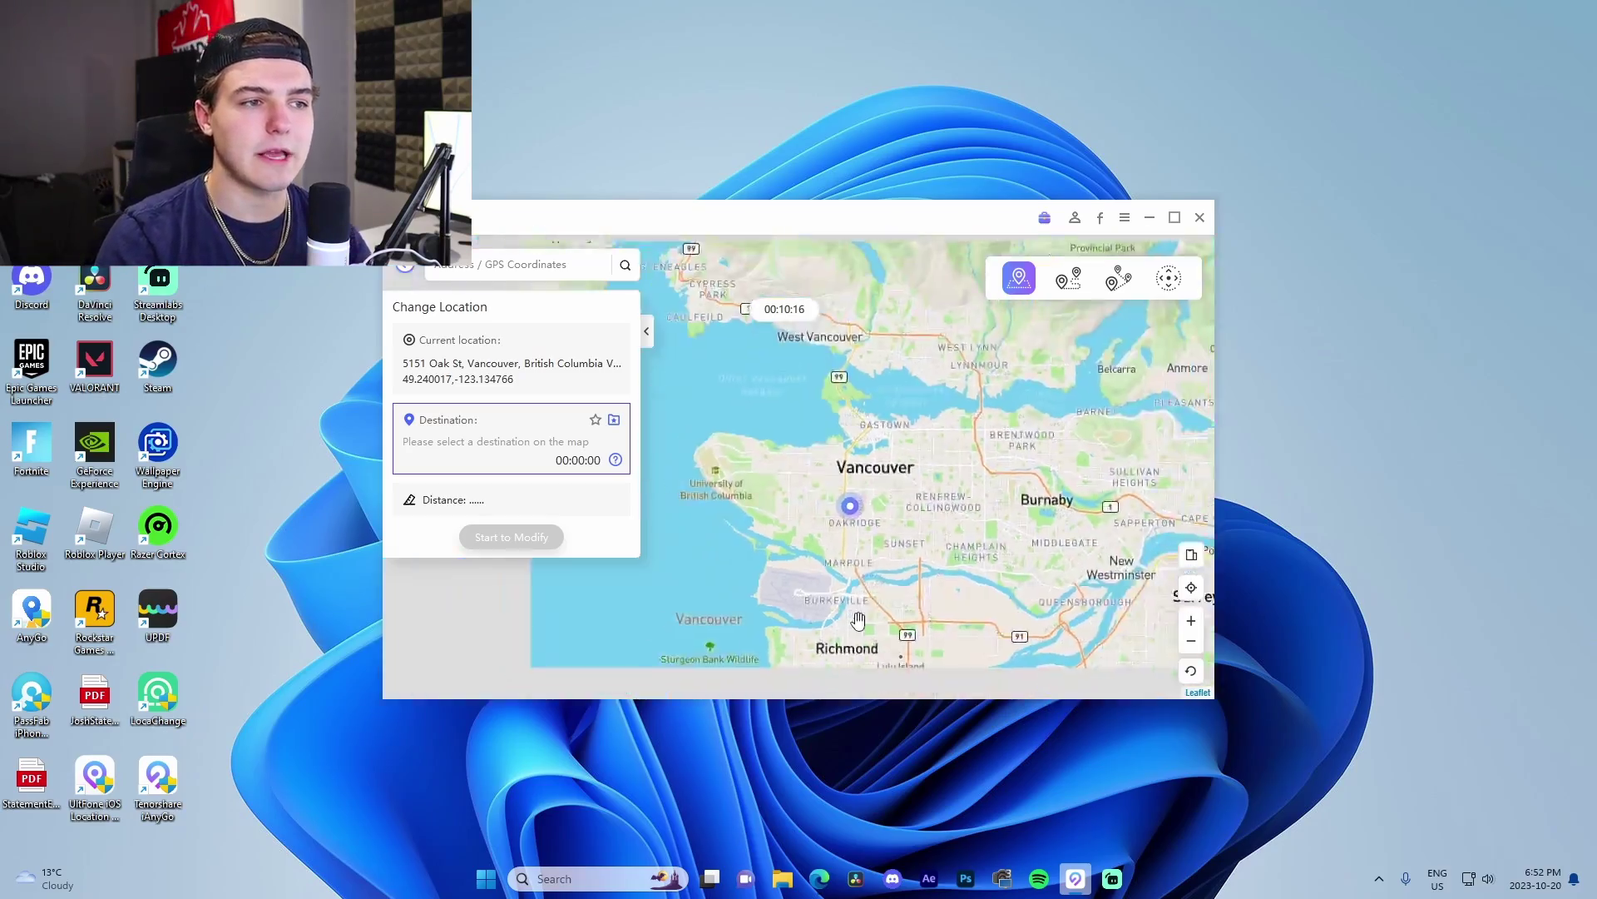
{"action": "scroll", "coordinate": [906, 465], "scroll_direction": "up", "scroll_amount": 3}
{"action": "scroll", "coordinate": [906, 465], "scroll_direction": "down", "scroll_amount": 3}
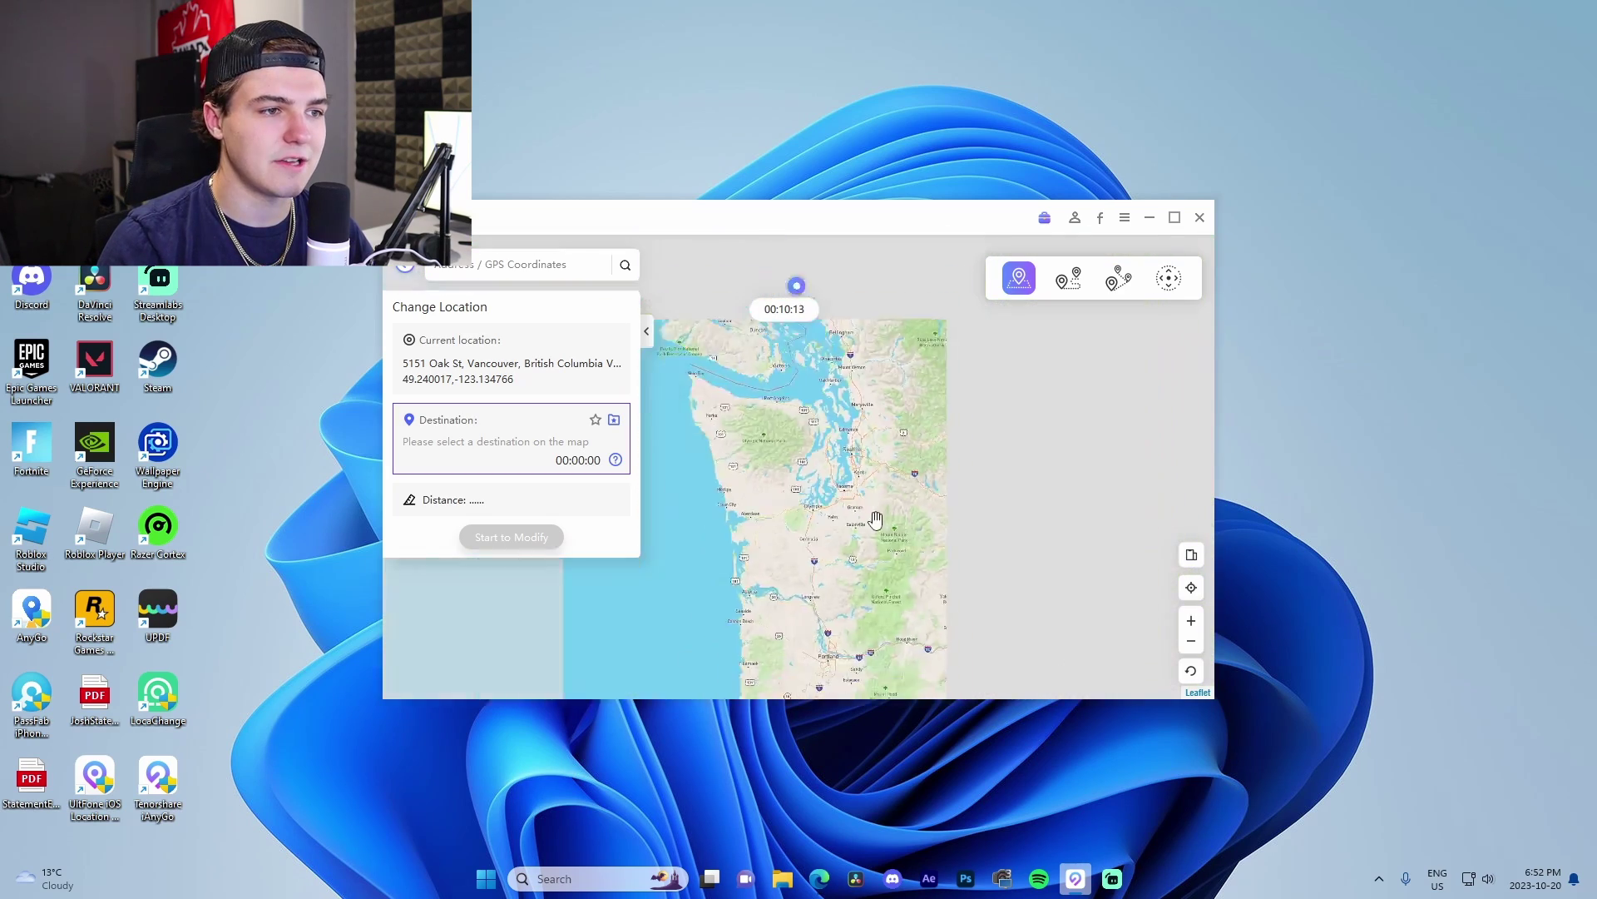
{"action": "left_click_drag", "start_coordinate": [906, 516], "coordinate": [866, 435]}
{"action": "left_click_drag", "start_coordinate": [957, 582], "coordinate": [960, 493]}
{"action": "left_click_drag", "start_coordinate": [994, 656], "coordinate": [950, 529]}
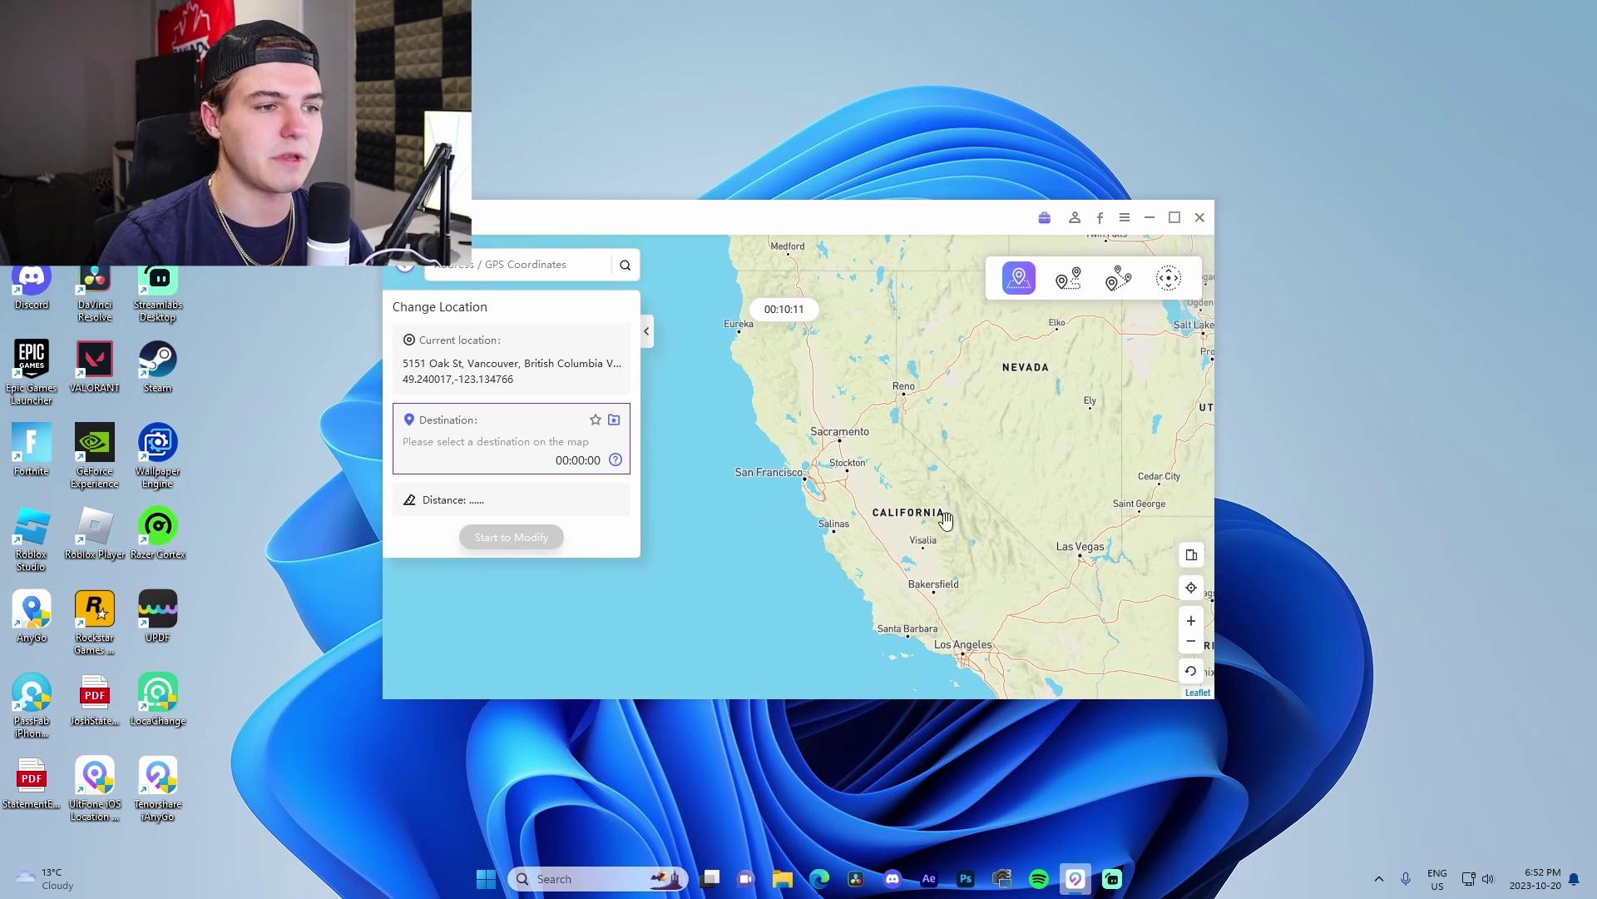
{"action": "left_click_drag", "start_coordinate": [968, 659], "coordinate": [962, 461]}
Zoom into Disneyland and teleport the iPhone to Frontierland.
{"action": "scroll", "coordinate": [961, 453], "scroll_direction": "up", "scroll_amount": 6}
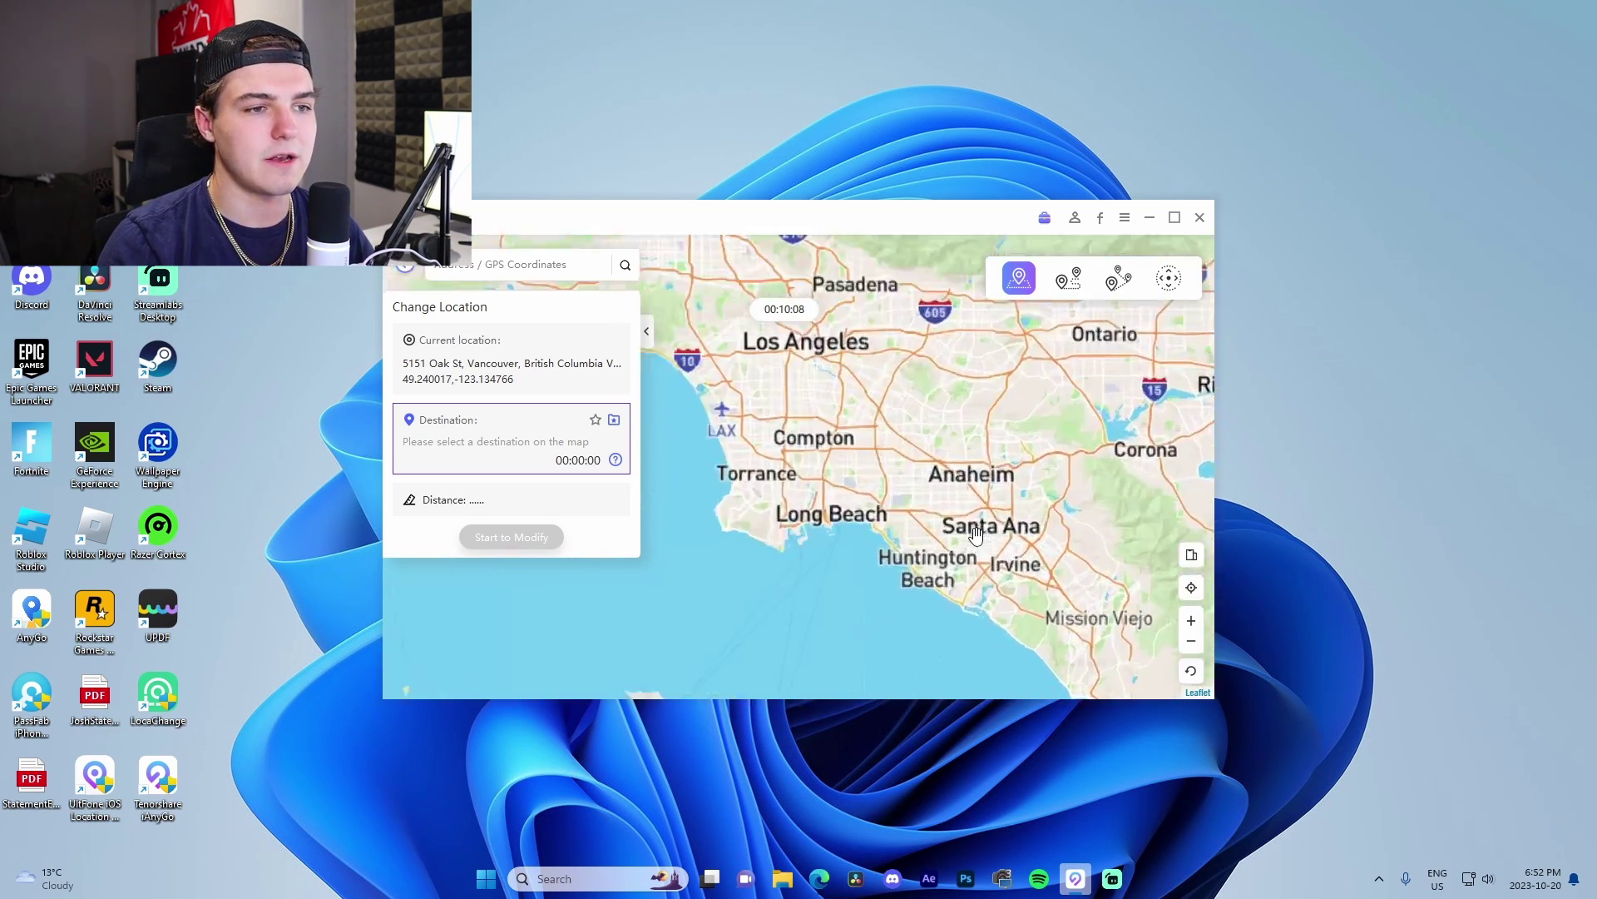
{"action": "scroll", "coordinate": [957, 447], "scroll_direction": "up", "scroll_amount": 1}
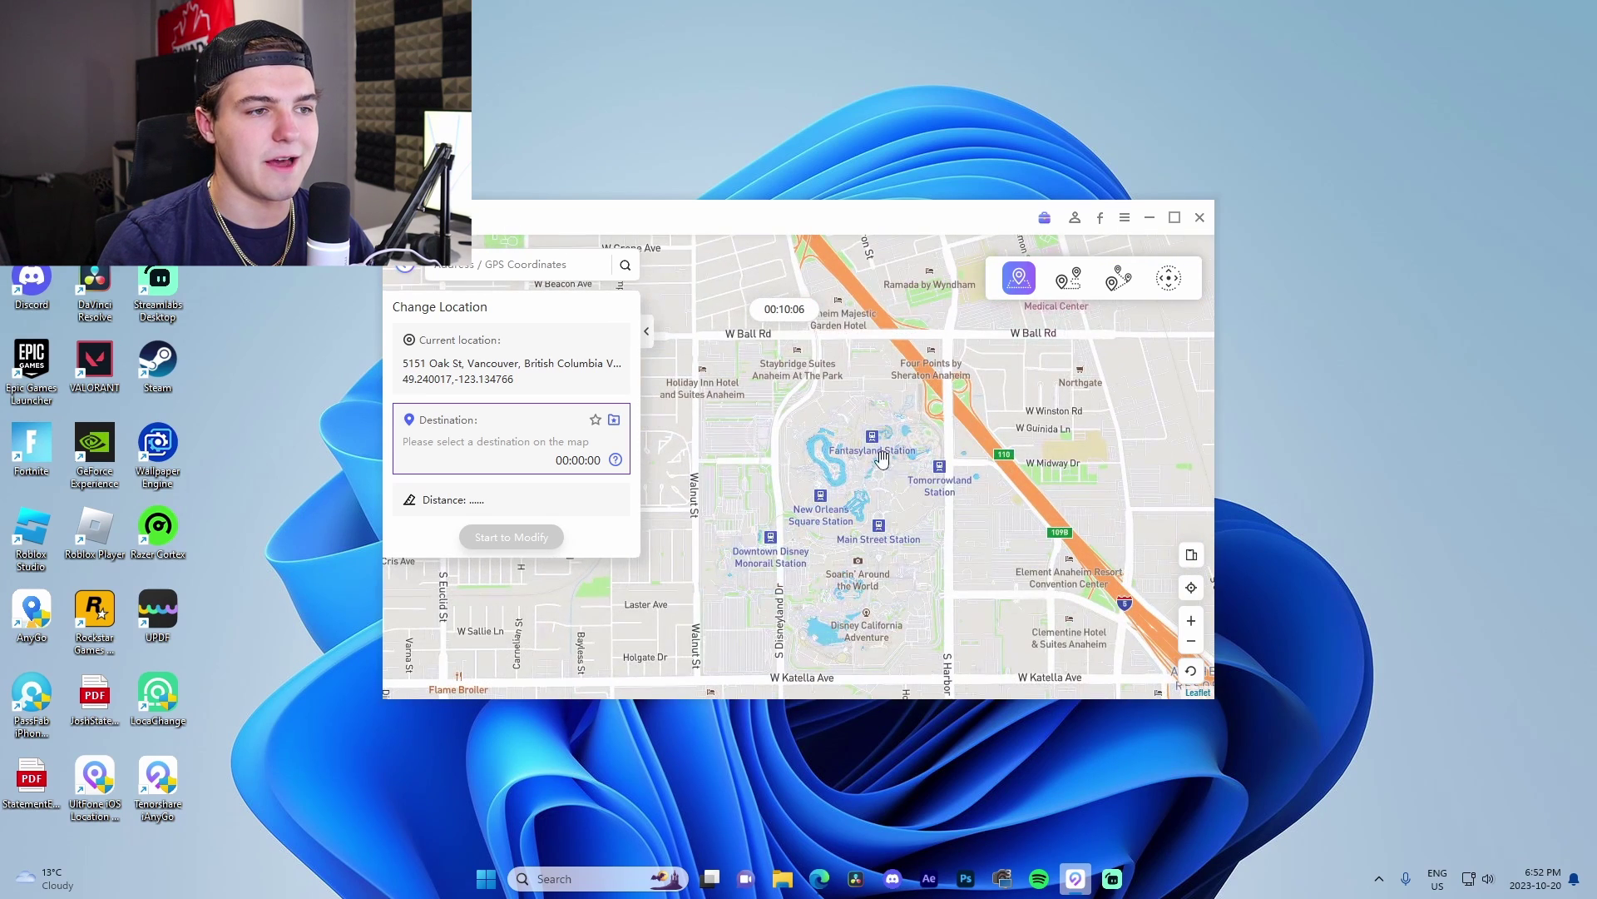
{"action": "left_click", "coordinate": [860, 471]}
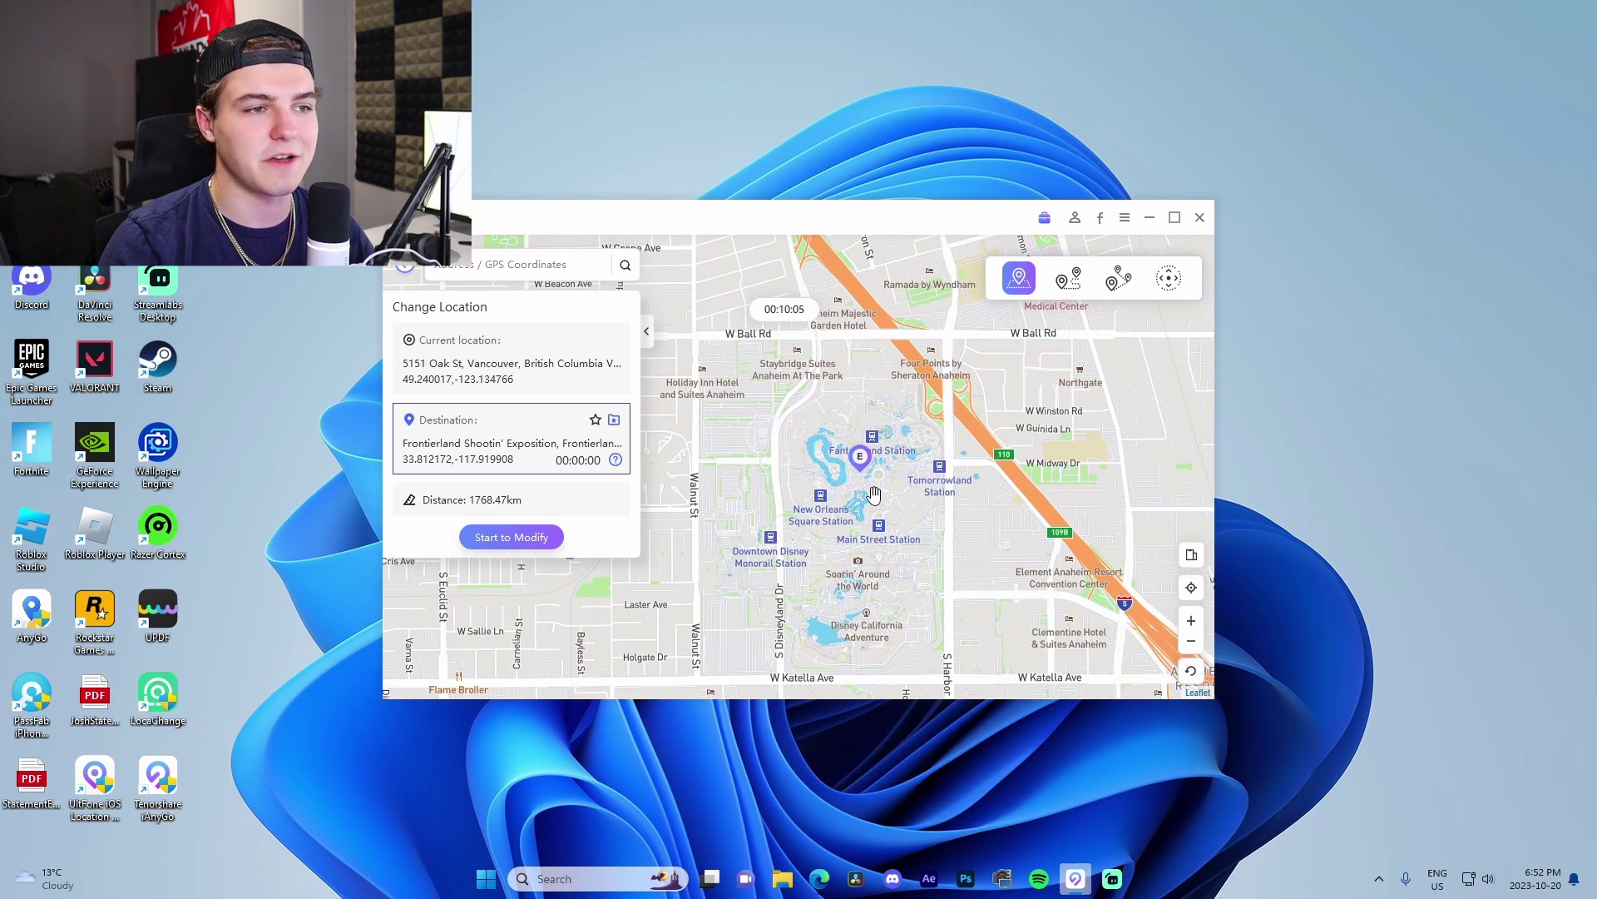
{"action": "left_click", "coordinate": [530, 536]}
{"action": "left_click", "coordinate": [1007, 550]}
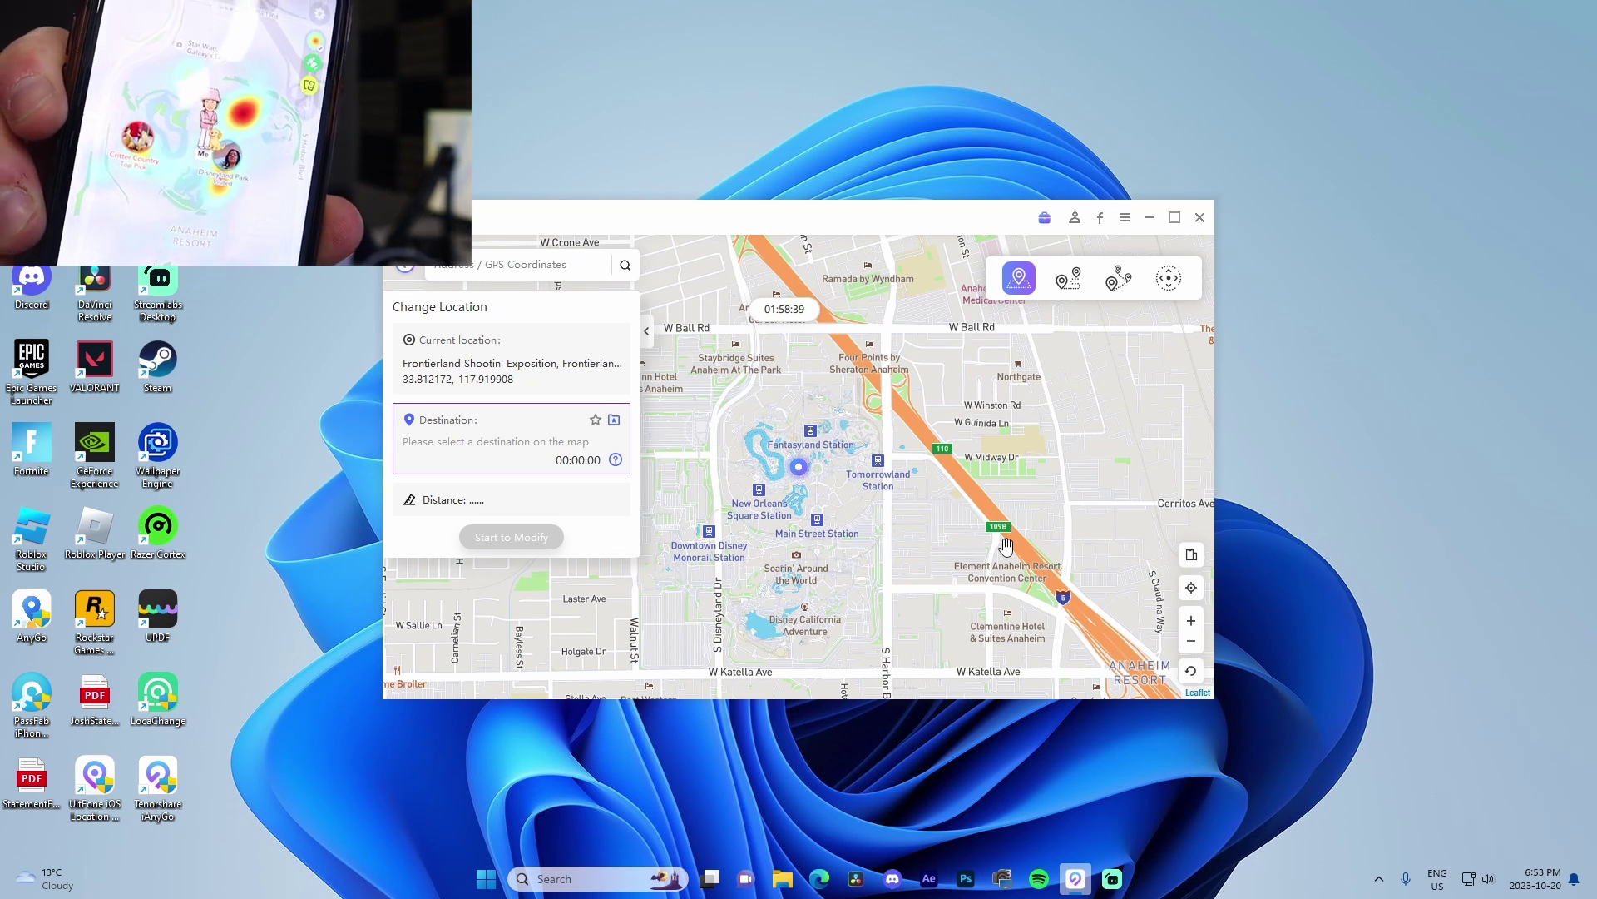
Return to the start page and enter Single-Spot Movement with the connected iPhone.
{"action": "left_click", "coordinate": [408, 273]}
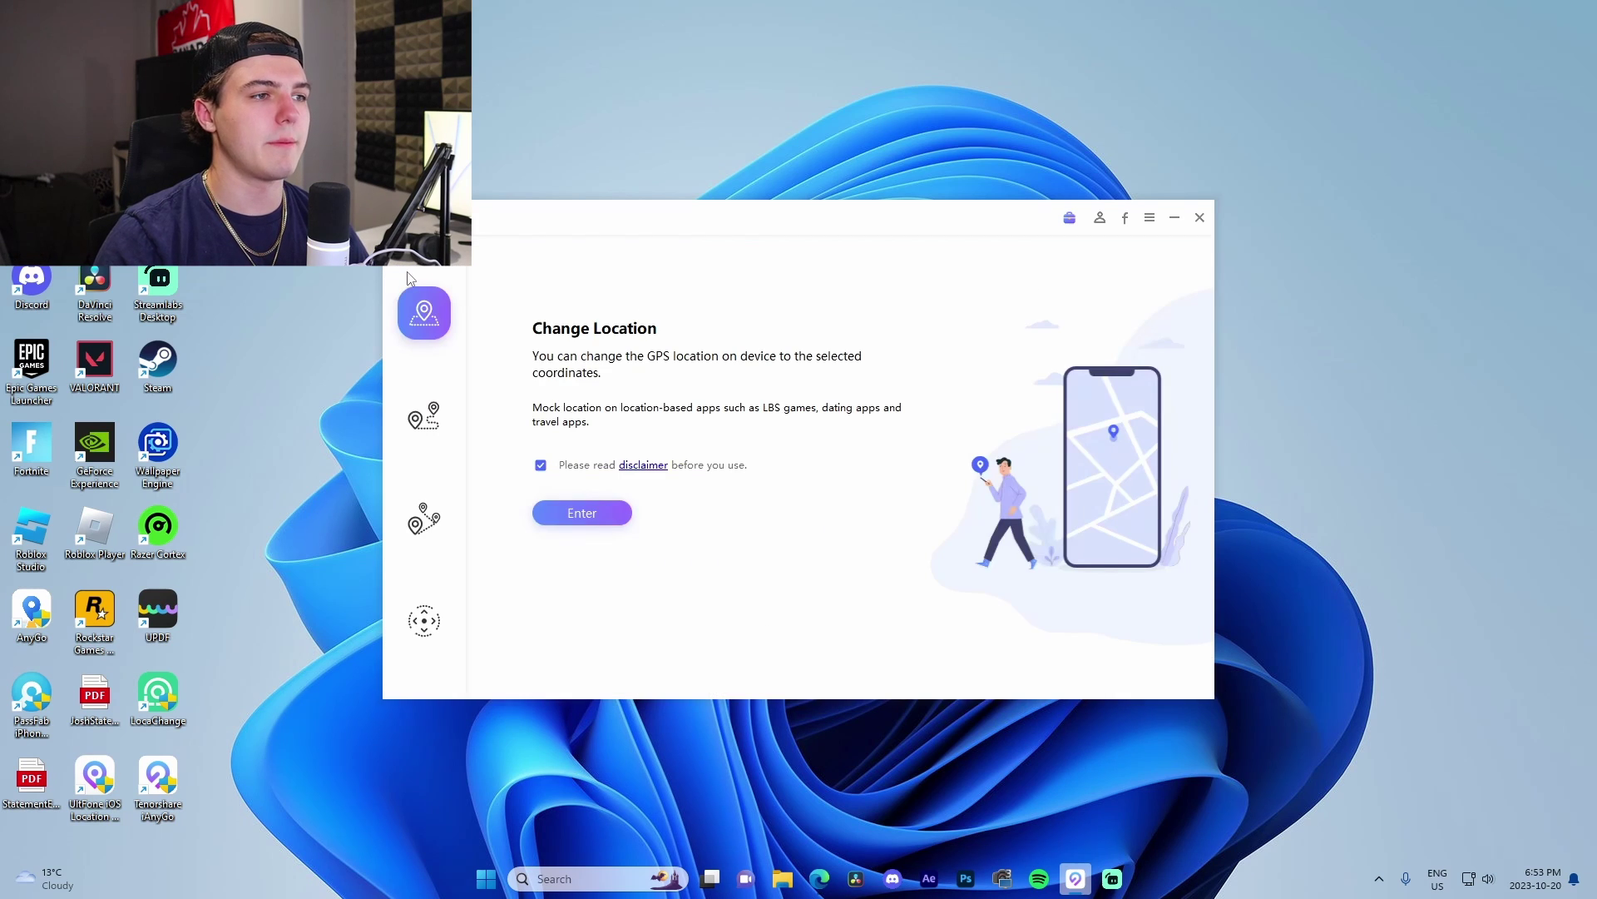
{"action": "left_click", "coordinate": [416, 431]}
{"action": "left_click", "coordinate": [602, 534]}
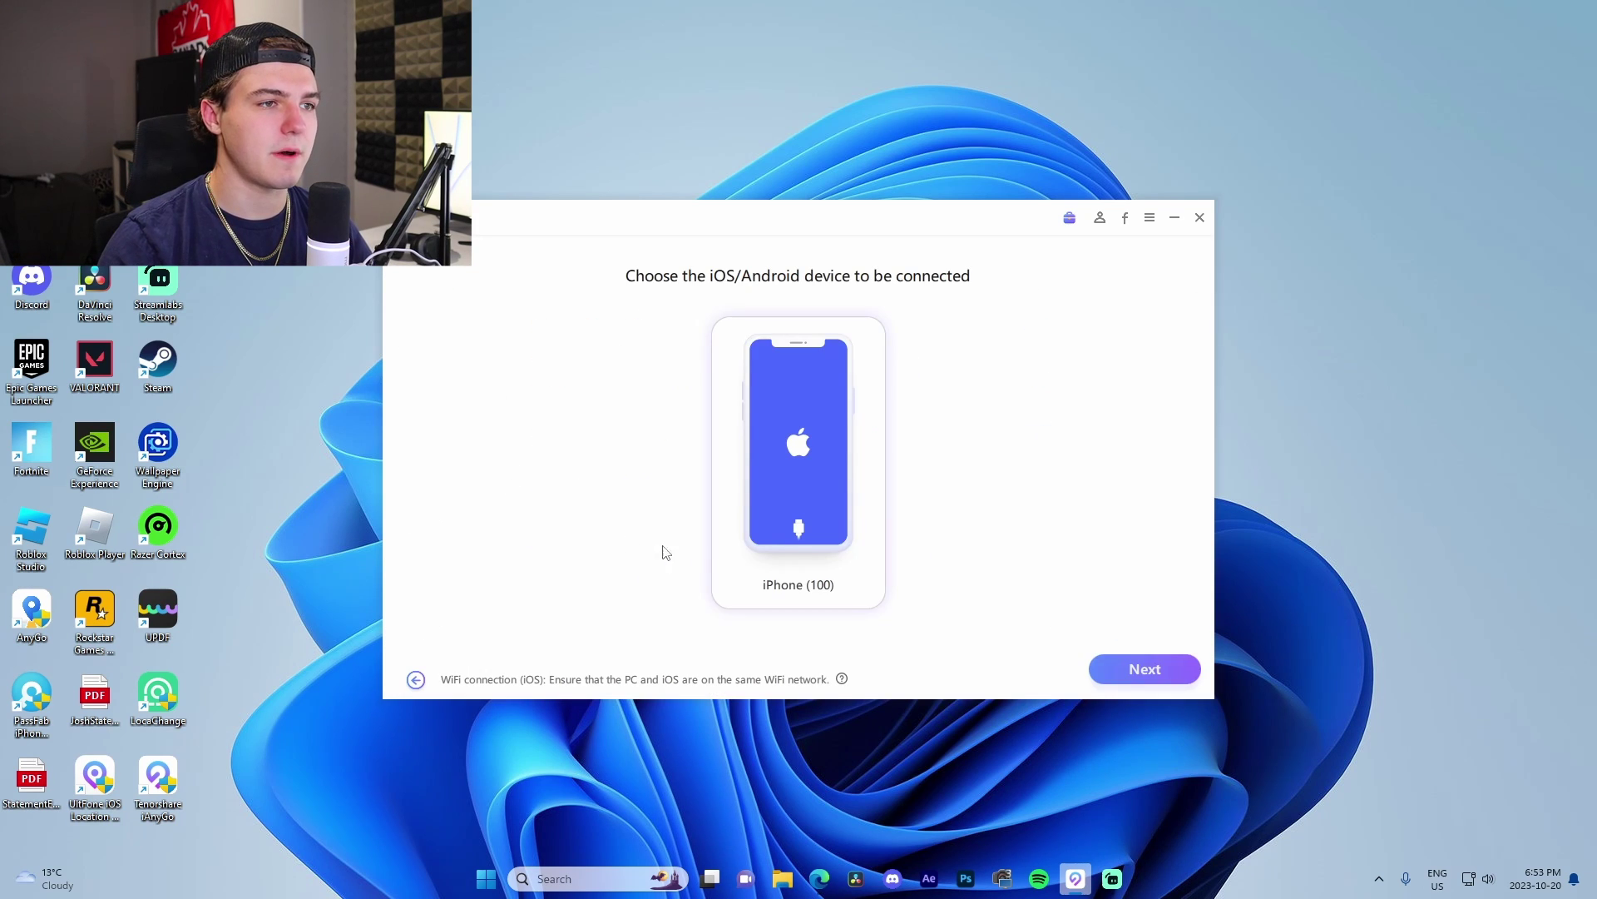
{"action": "left_click", "coordinate": [1093, 670]}
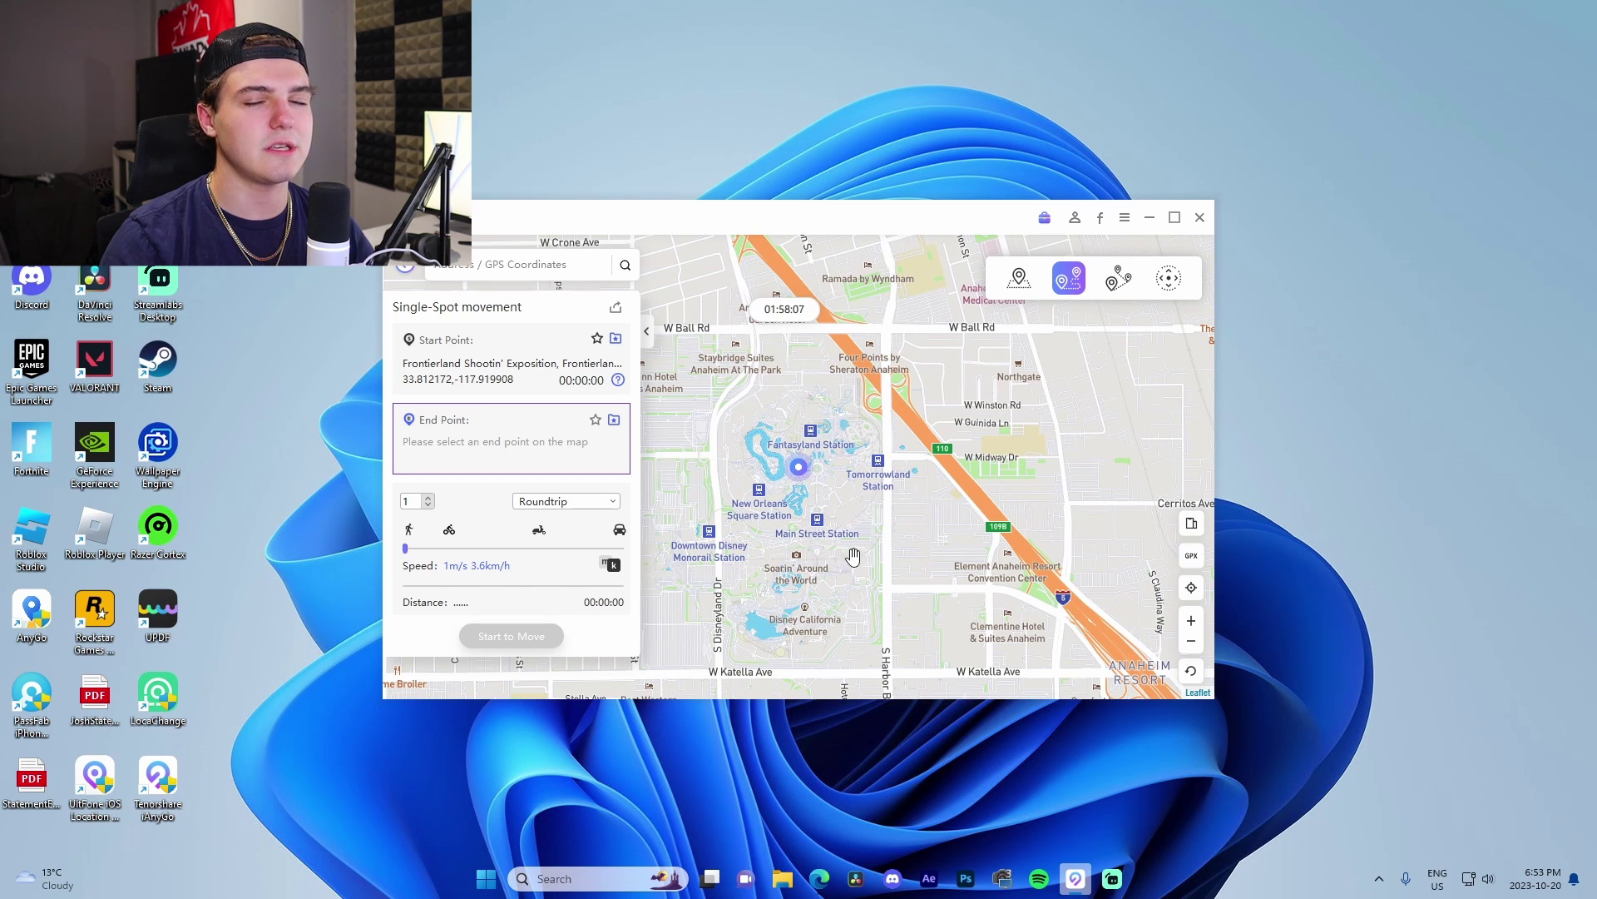
Start a roundtrip route to Disneyland Transportation Center at 7 m/s, accepting the warning.
{"action": "left_click", "coordinate": [855, 526]}
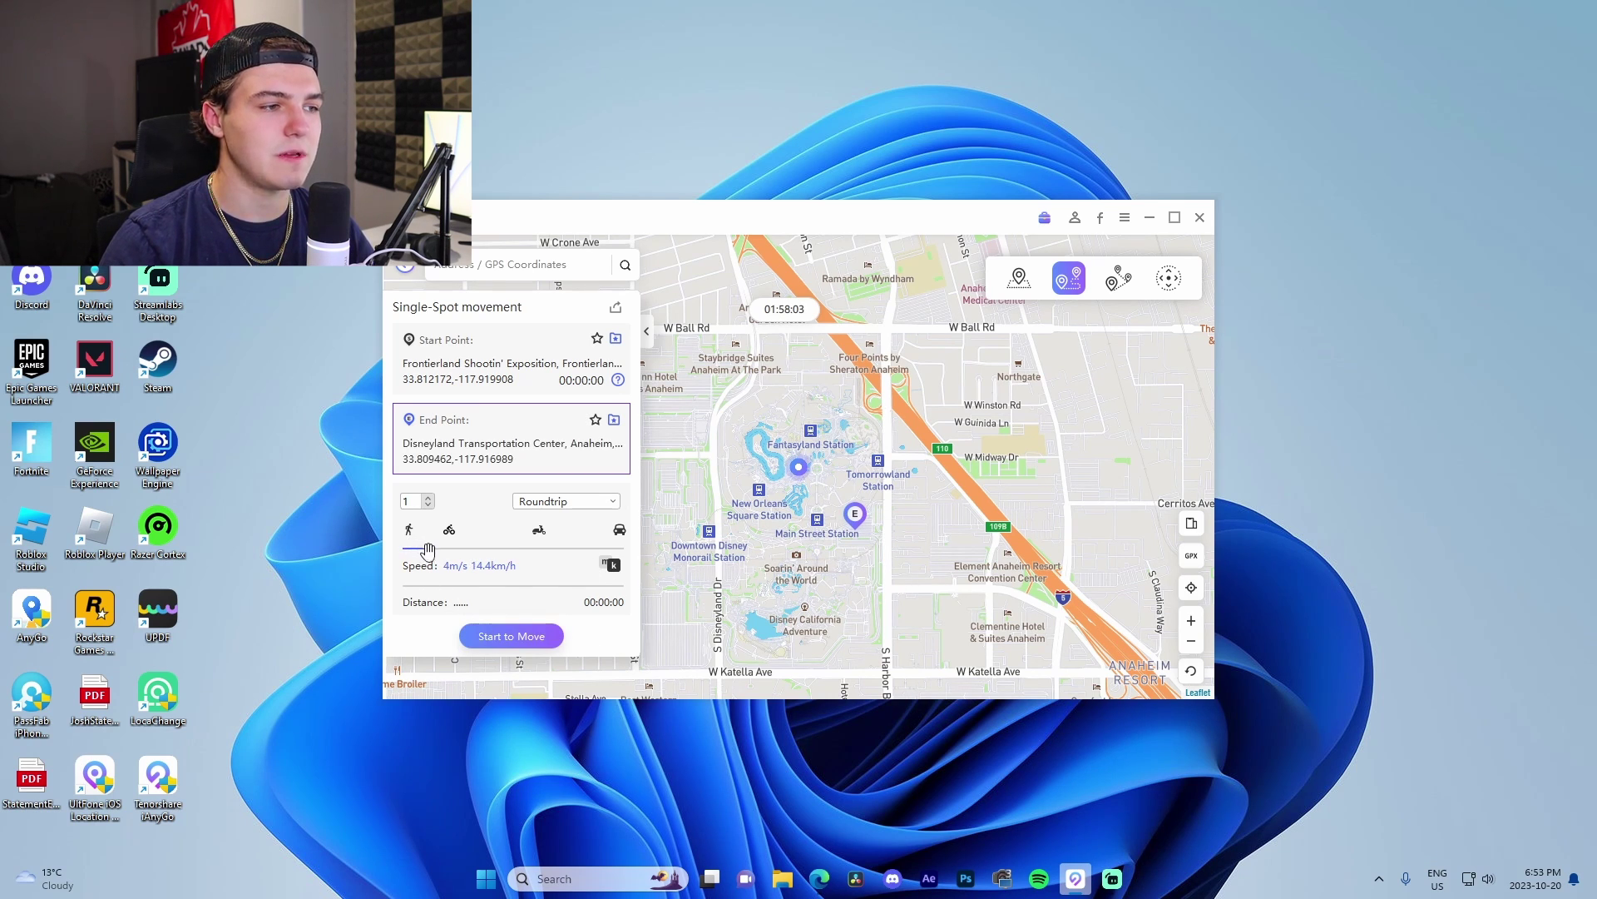
{"action": "left_click", "coordinate": [565, 501]}
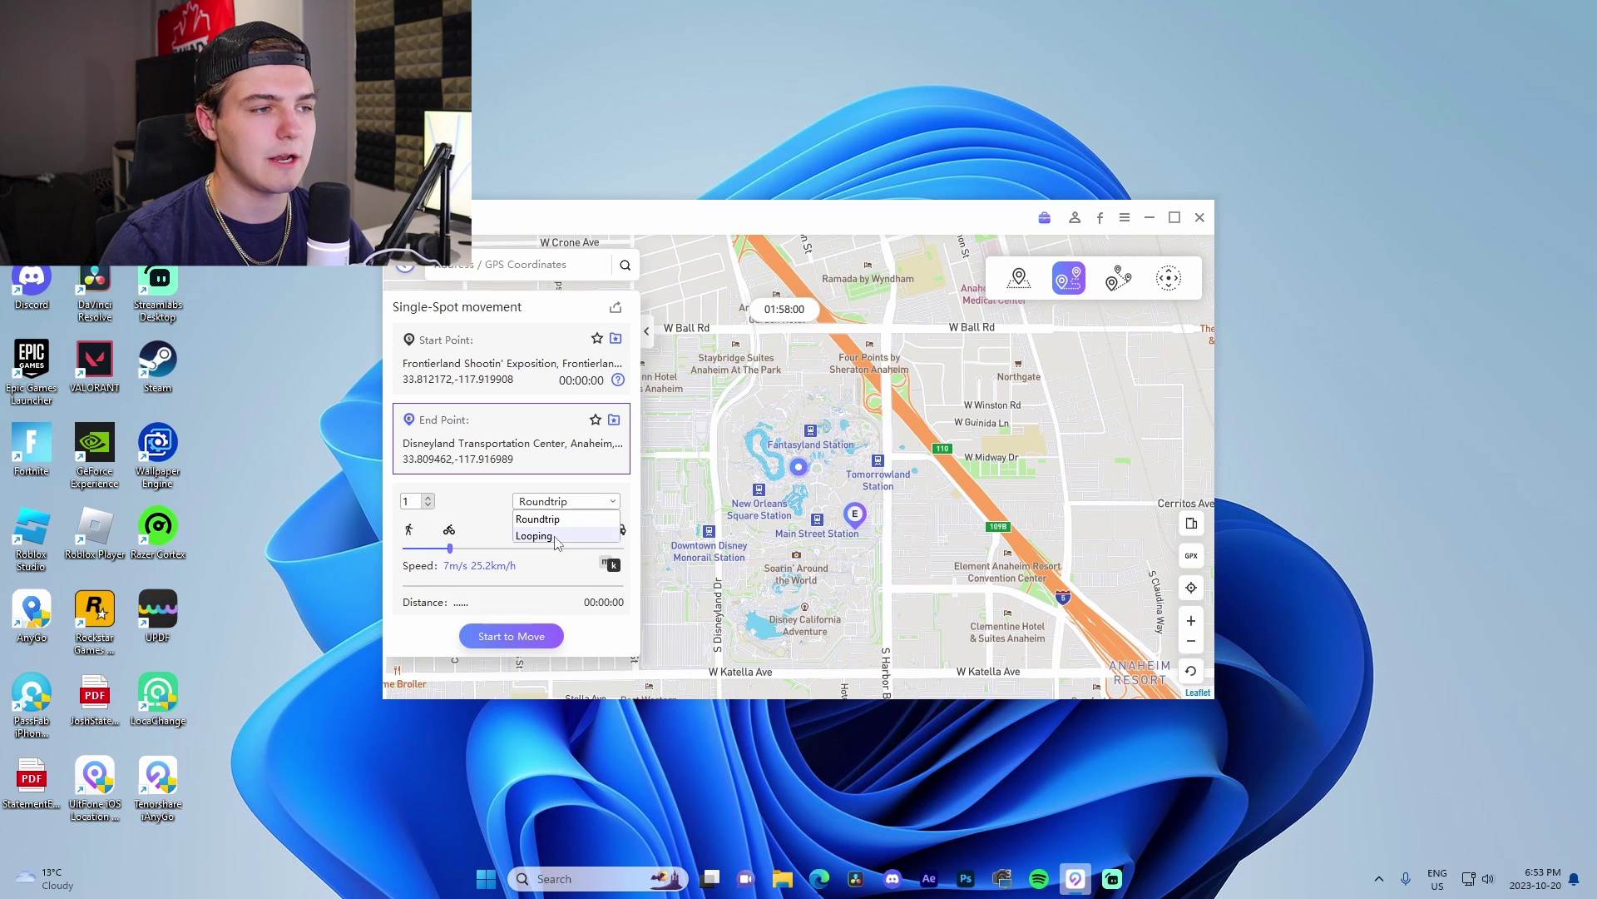
{"action": "left_click", "coordinate": [551, 639]}
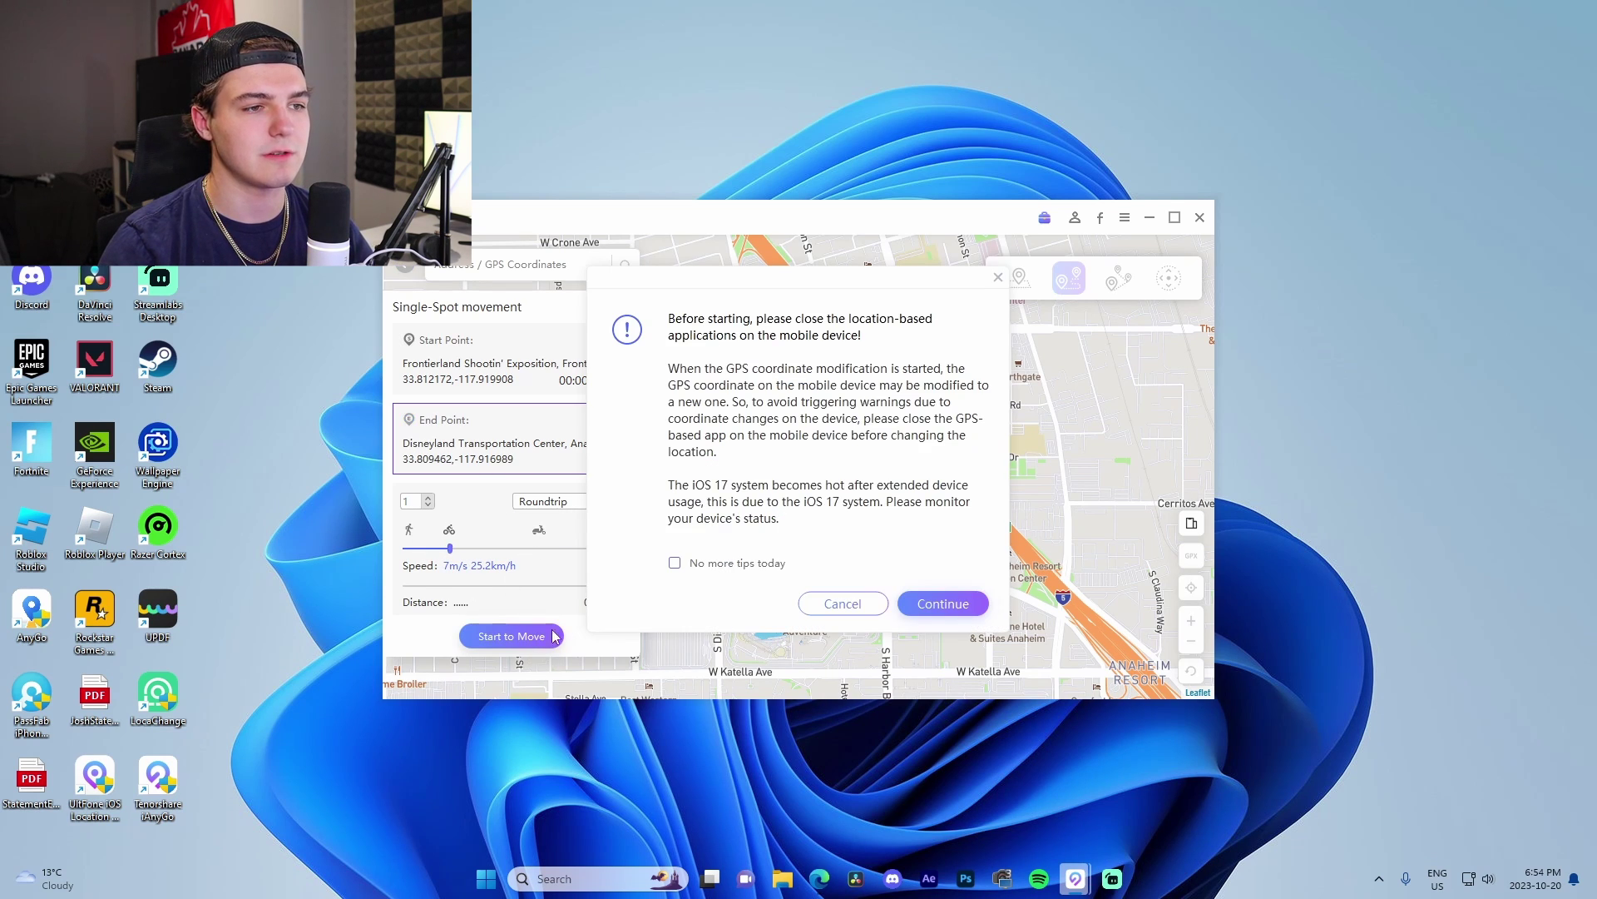
{"action": "left_click", "coordinate": [934, 608]}
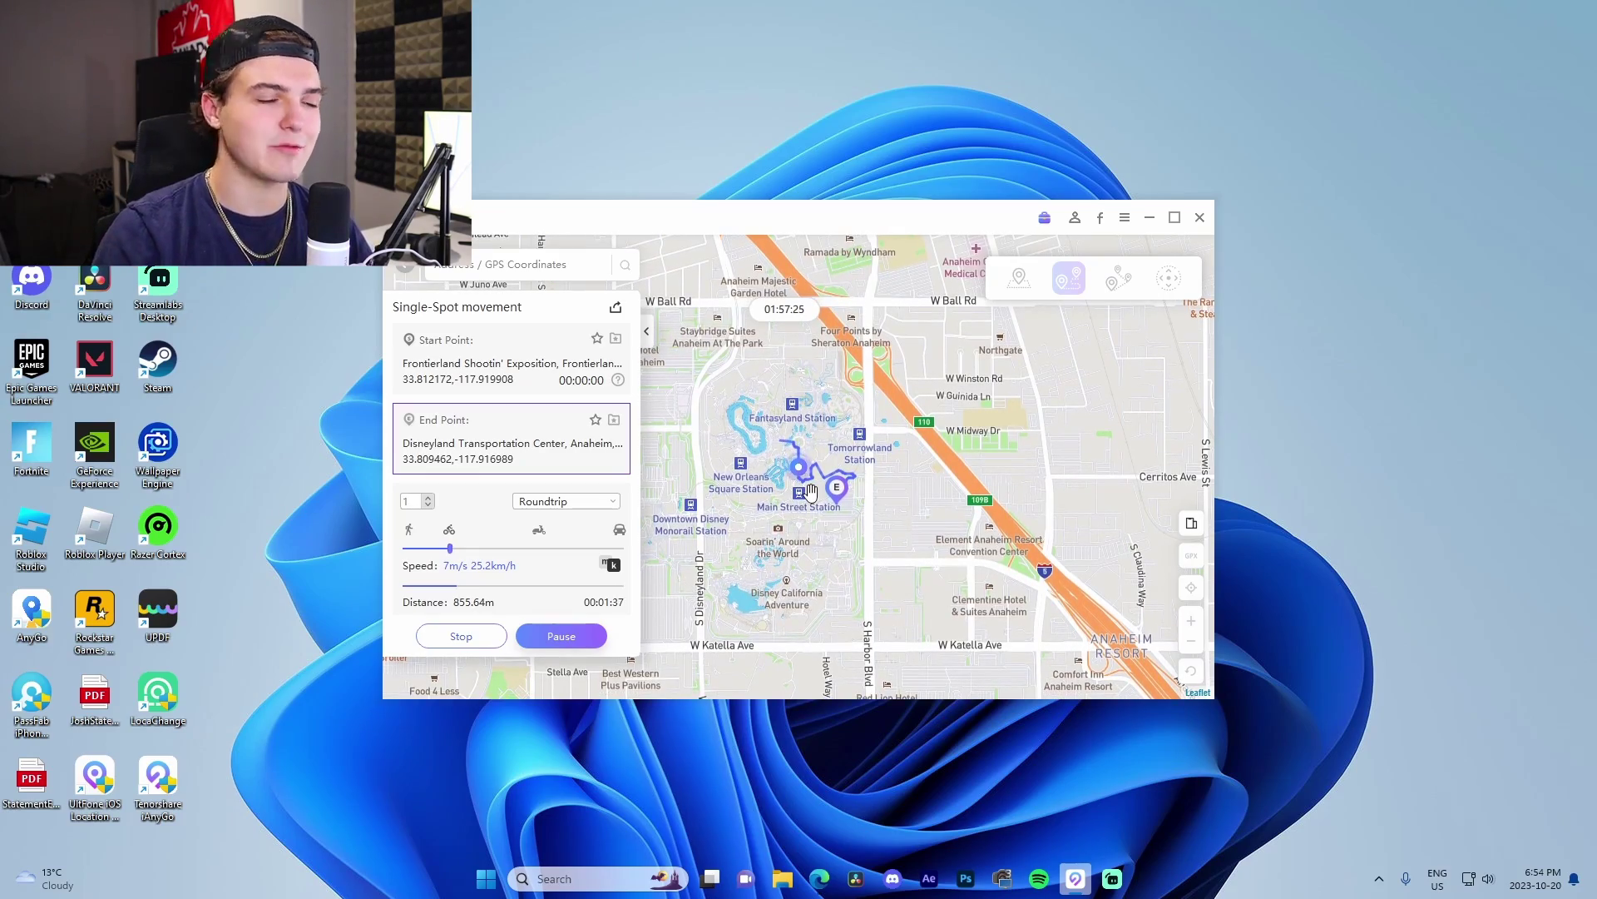
Stop the route movement and leave the map for the Single-Spot page.
{"action": "left_click", "coordinate": [466, 638]}
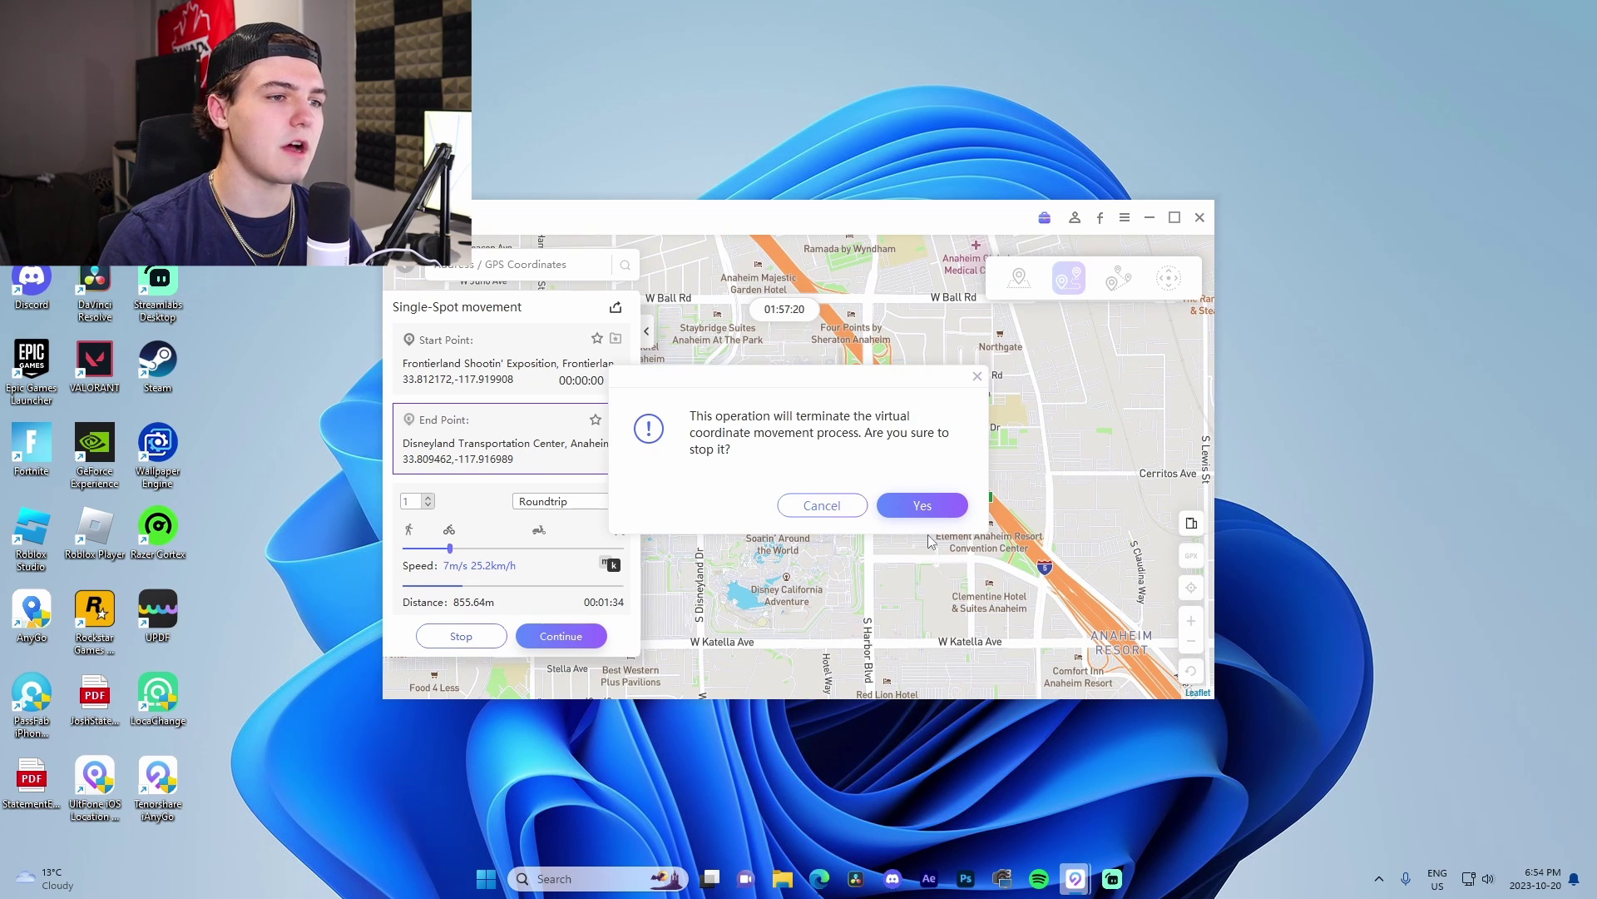
{"action": "left_click", "coordinate": [921, 505]}
{"action": "left_click", "coordinate": [406, 266]}
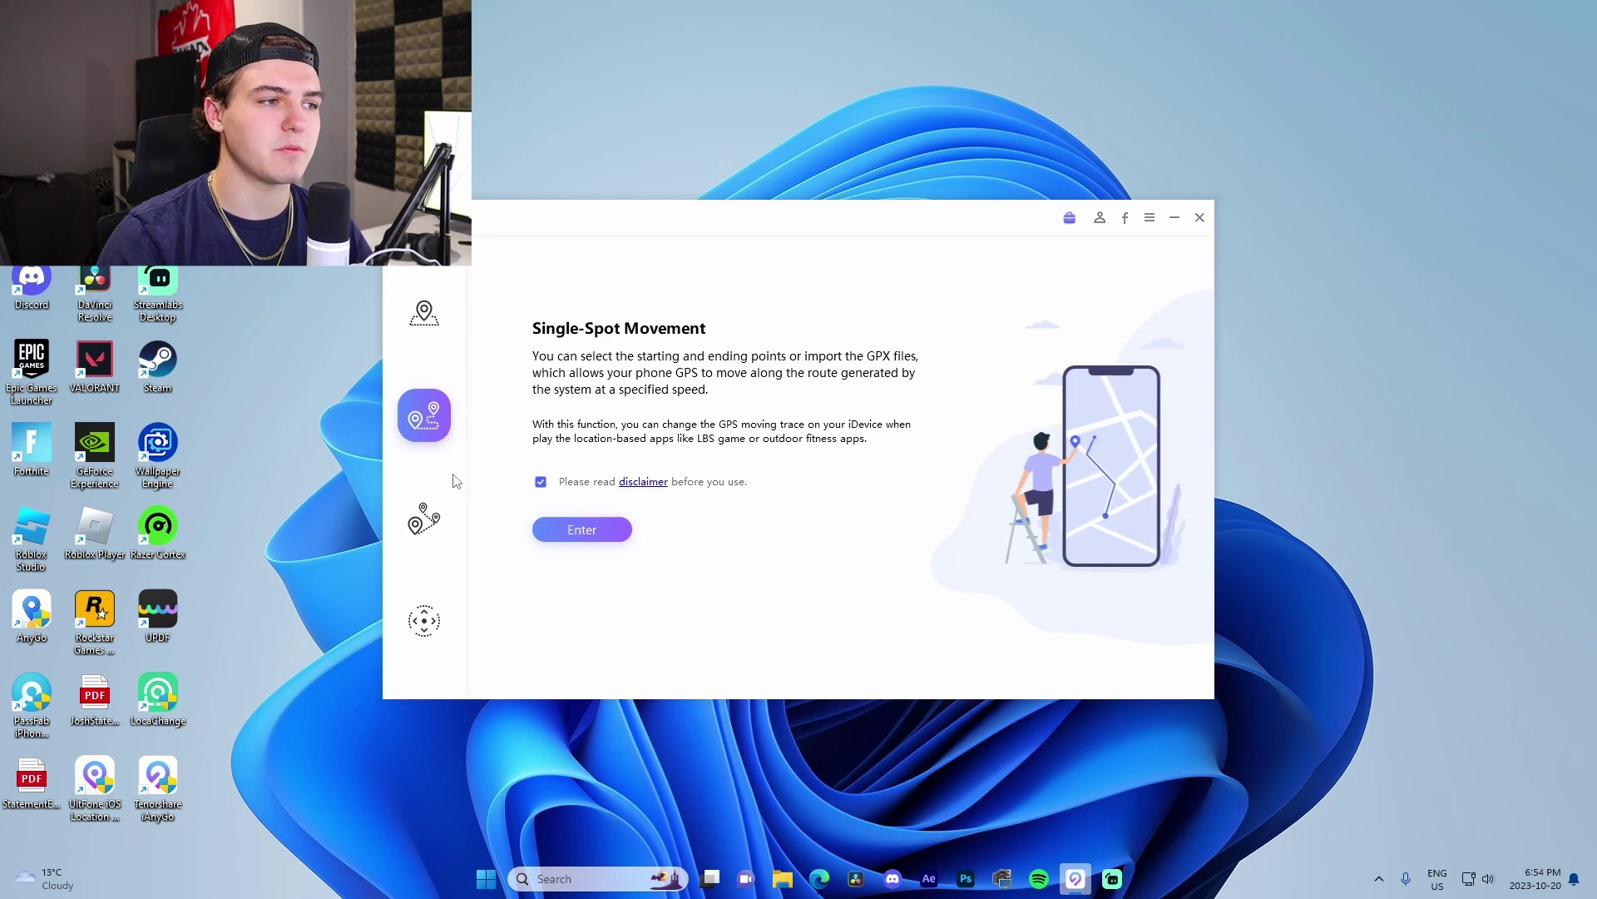
Back out of Multi-Spot Movement and enter Joystick Movement with the connected iPhone.
{"action": "left_click", "coordinate": [429, 529]}
{"action": "left_click", "coordinate": [589, 514]}
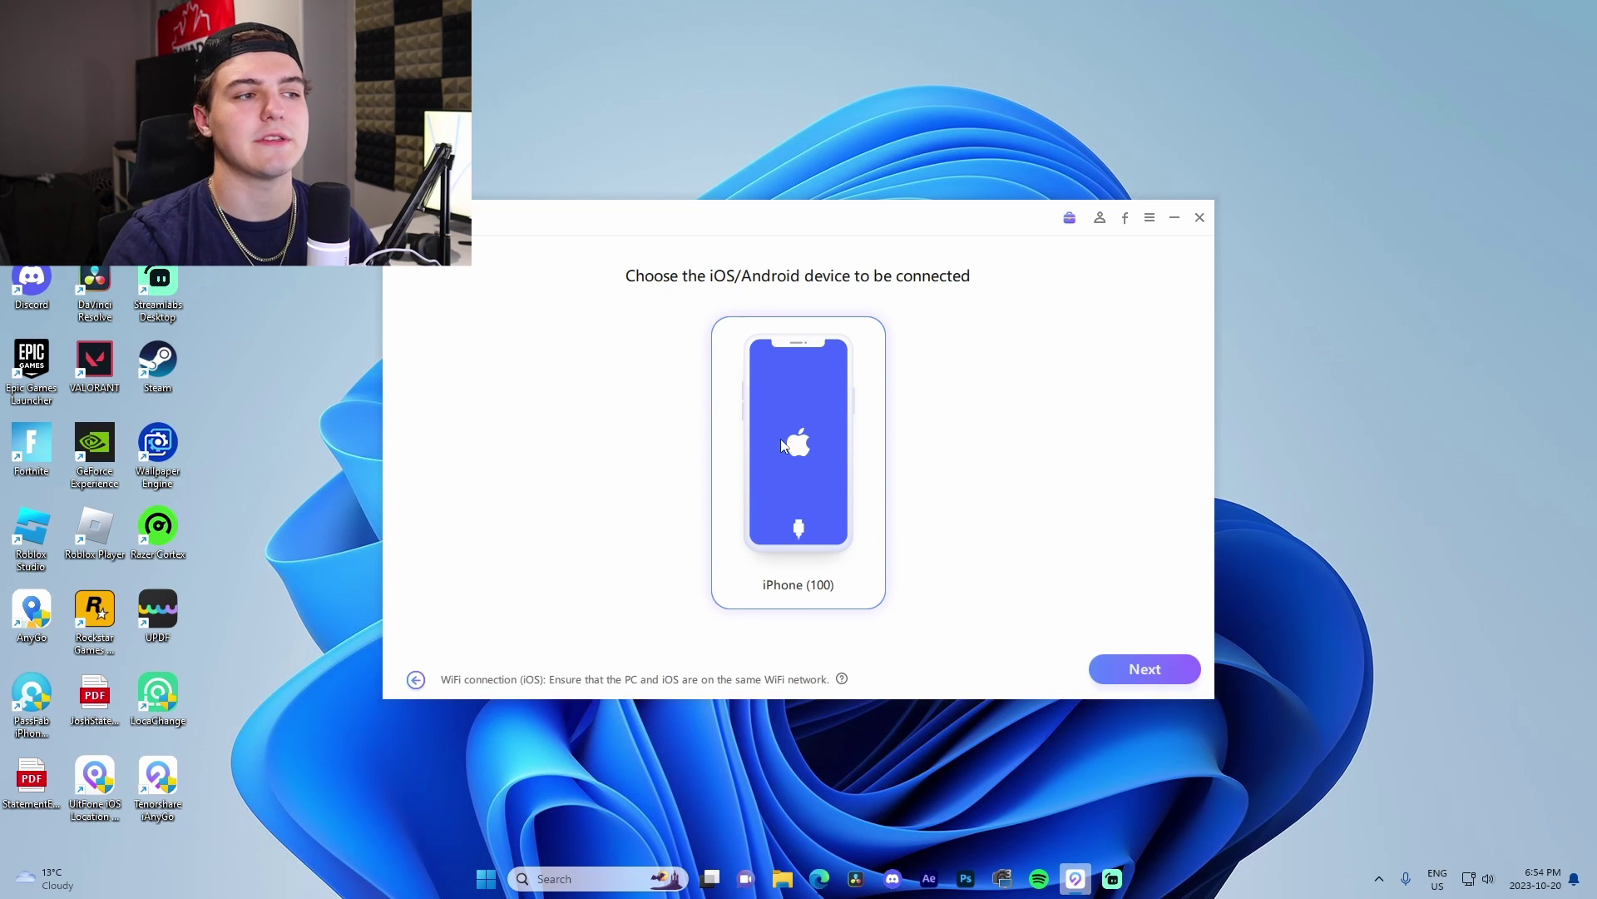
{"action": "left_click", "coordinate": [416, 681]}
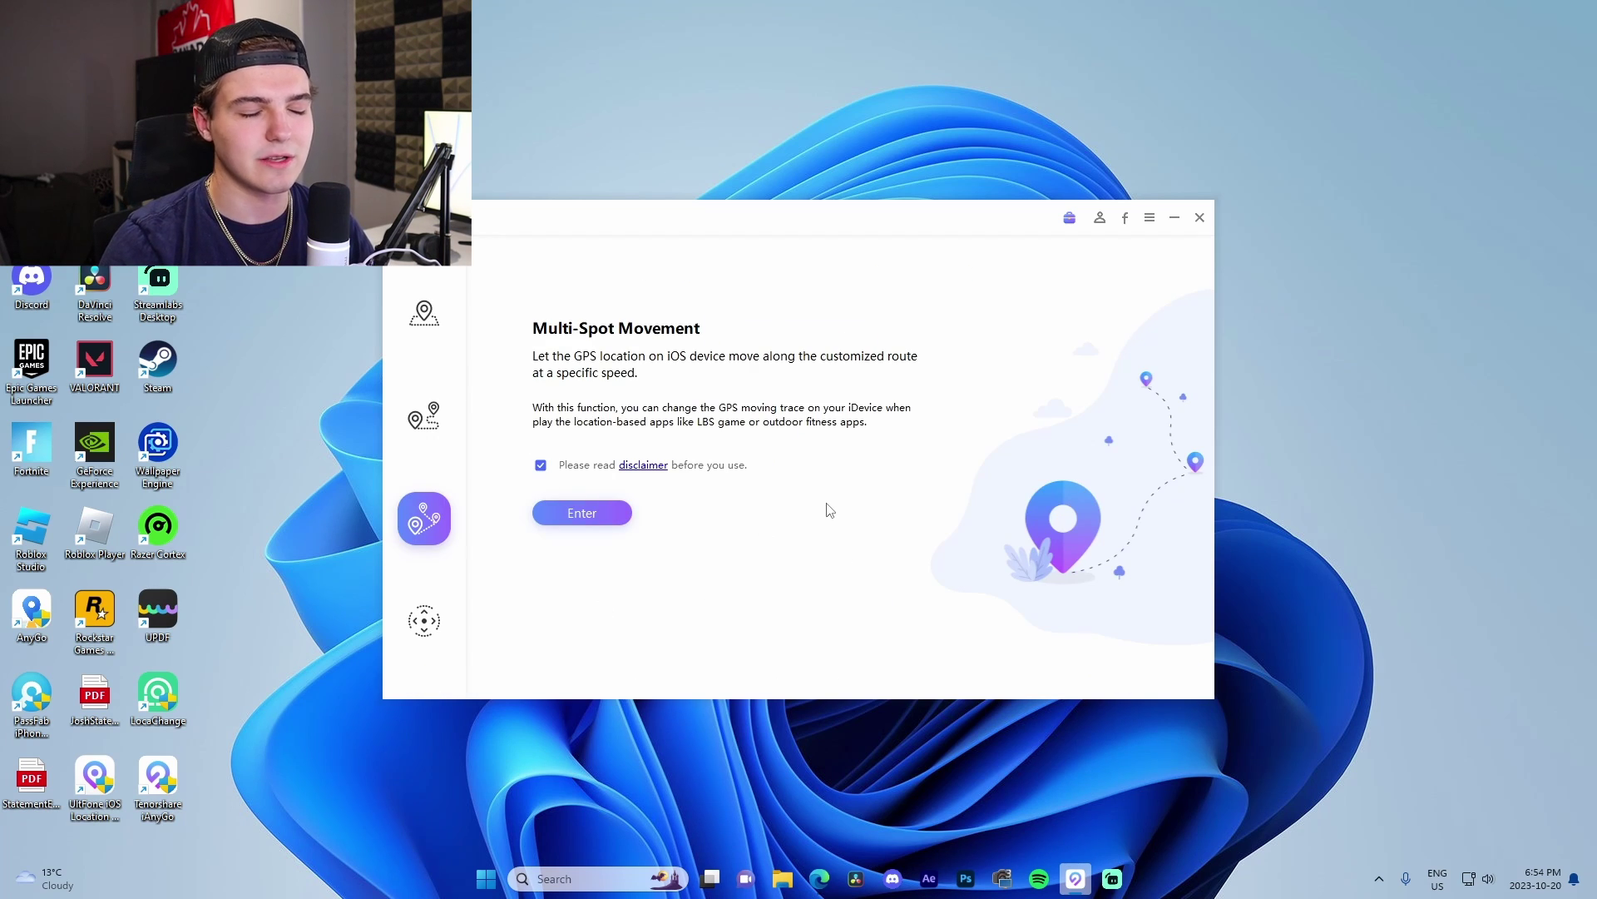
{"action": "left_click", "coordinate": [425, 621]}
{"action": "left_click", "coordinate": [593, 511]}
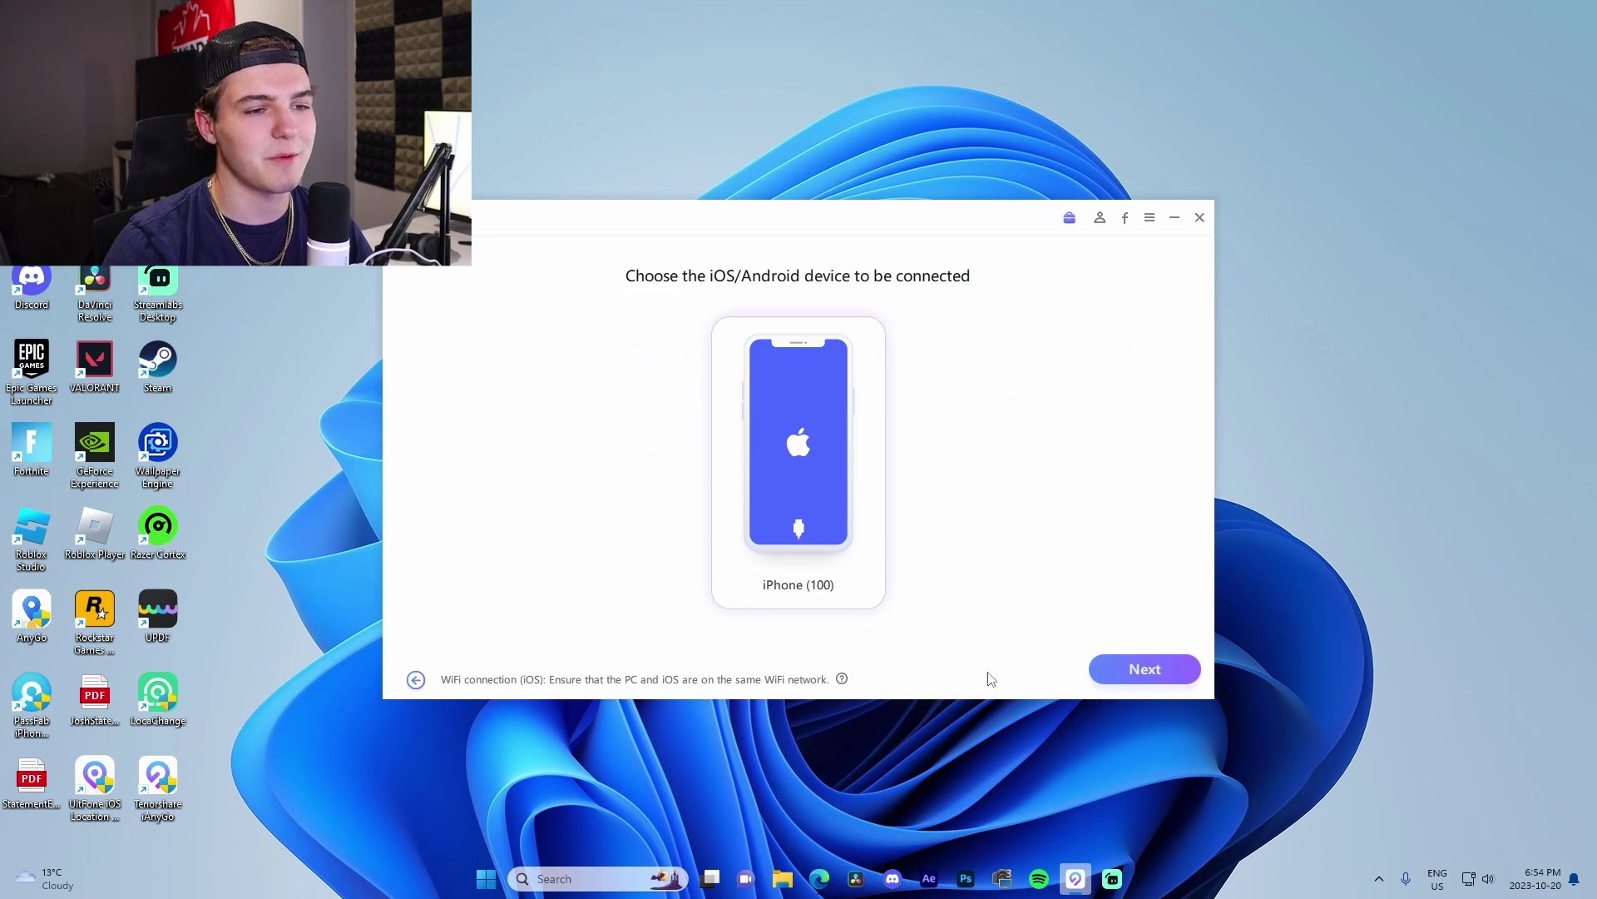
{"action": "left_click", "coordinate": [1143, 669]}
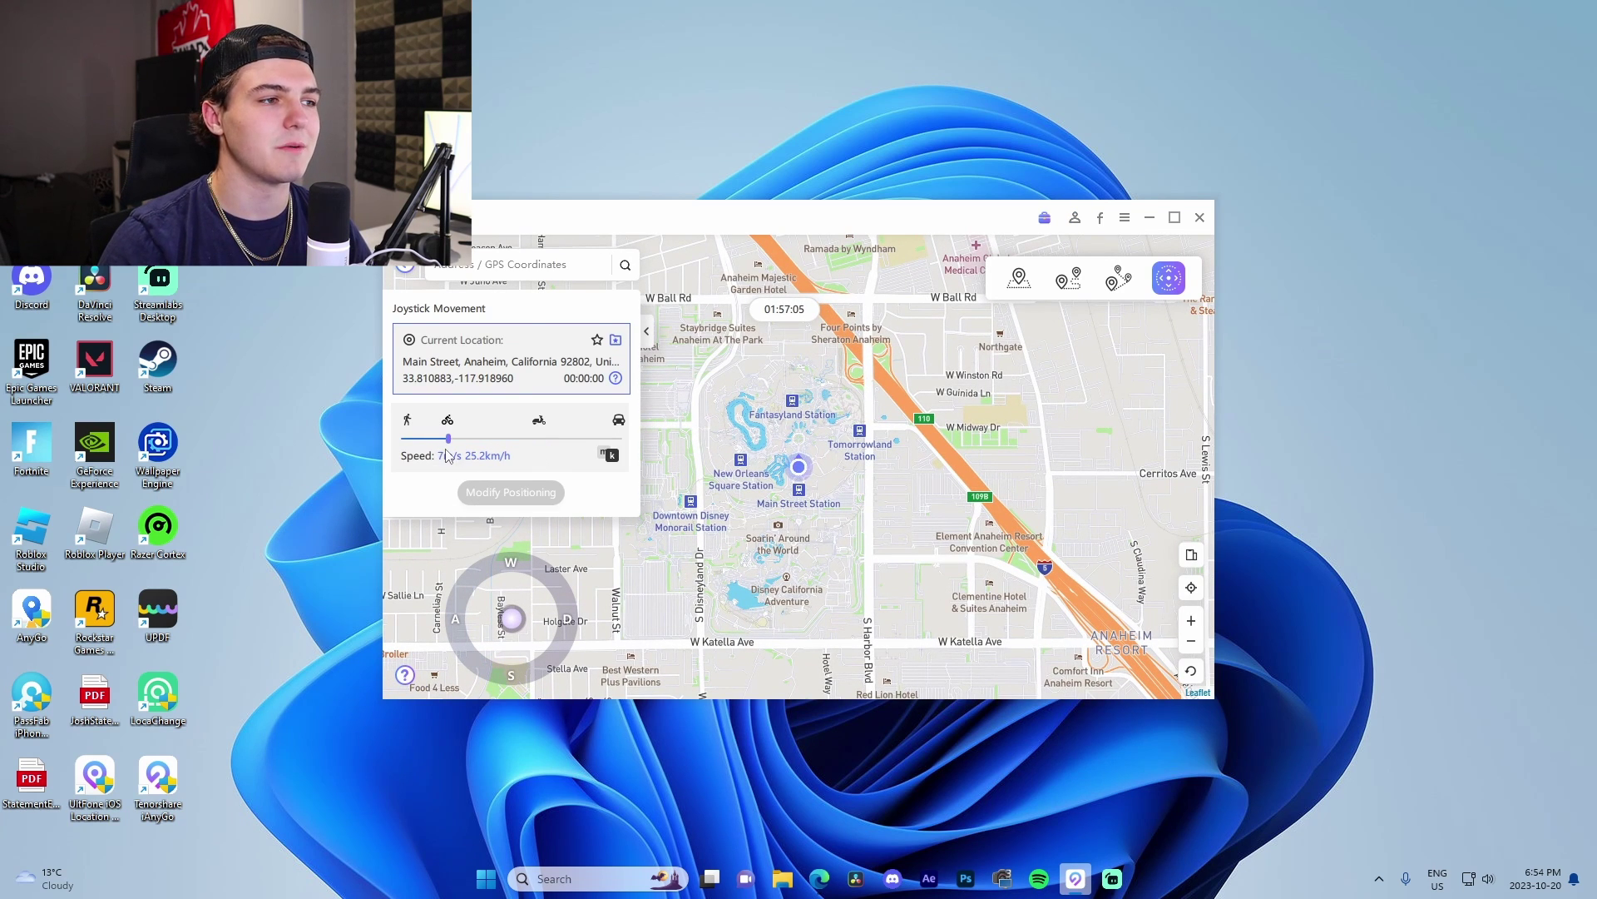
Start the joystick and steer the location north-east.
{"action": "left_click", "coordinate": [506, 566]}
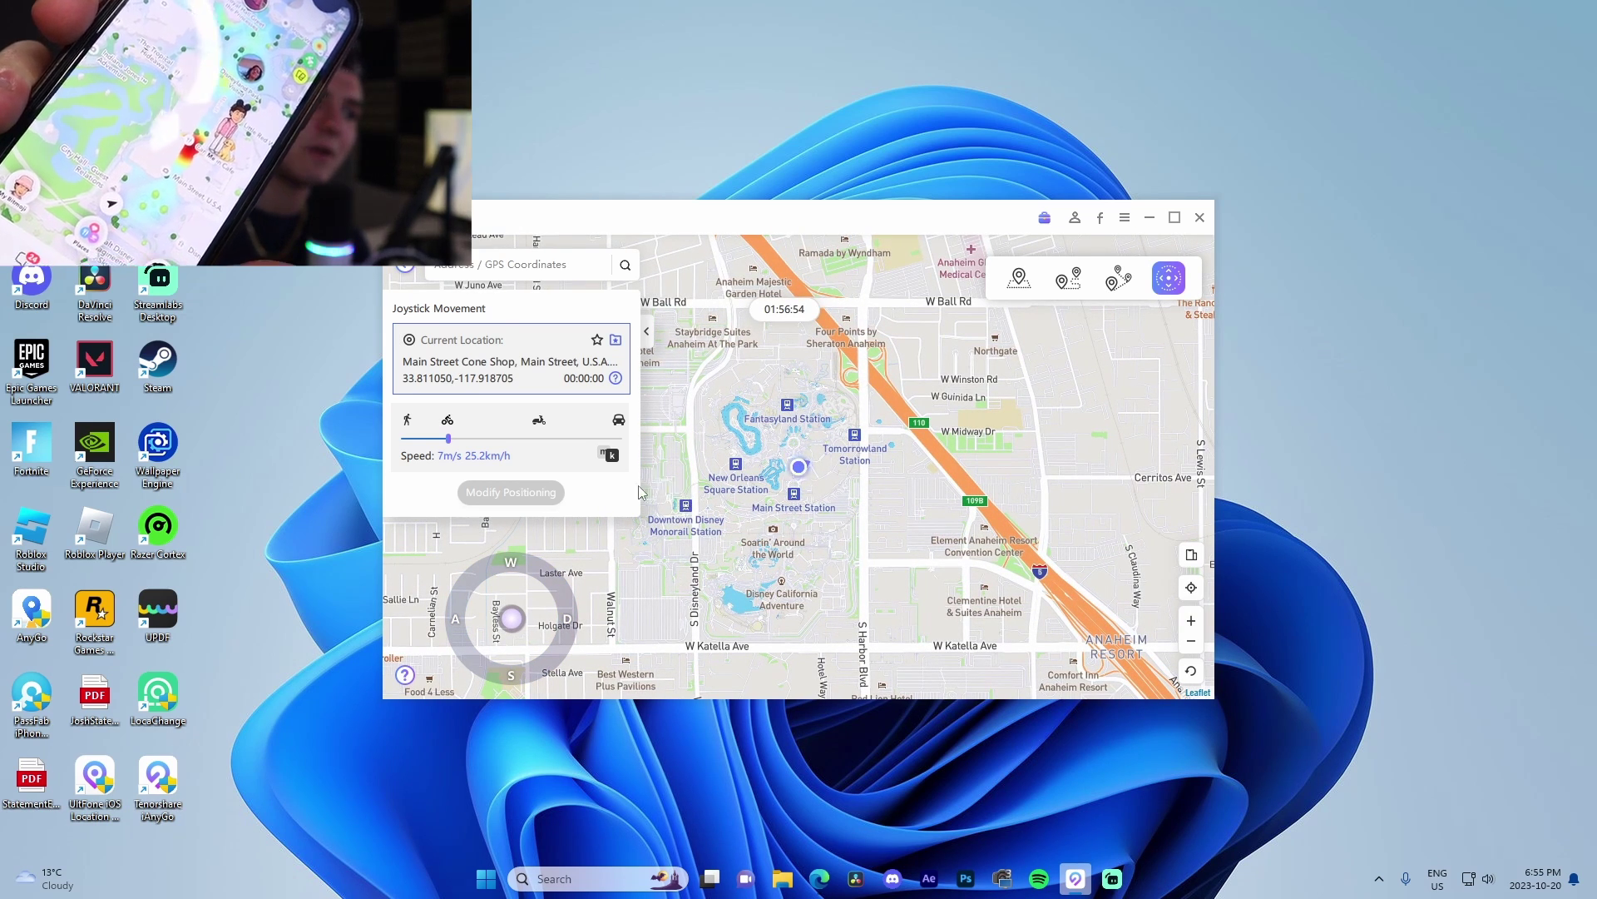
{"action": "left_click", "coordinate": [514, 618]}
{"action": "left_click_drag", "start_coordinate": [513, 617], "coordinate": [678, 519]}
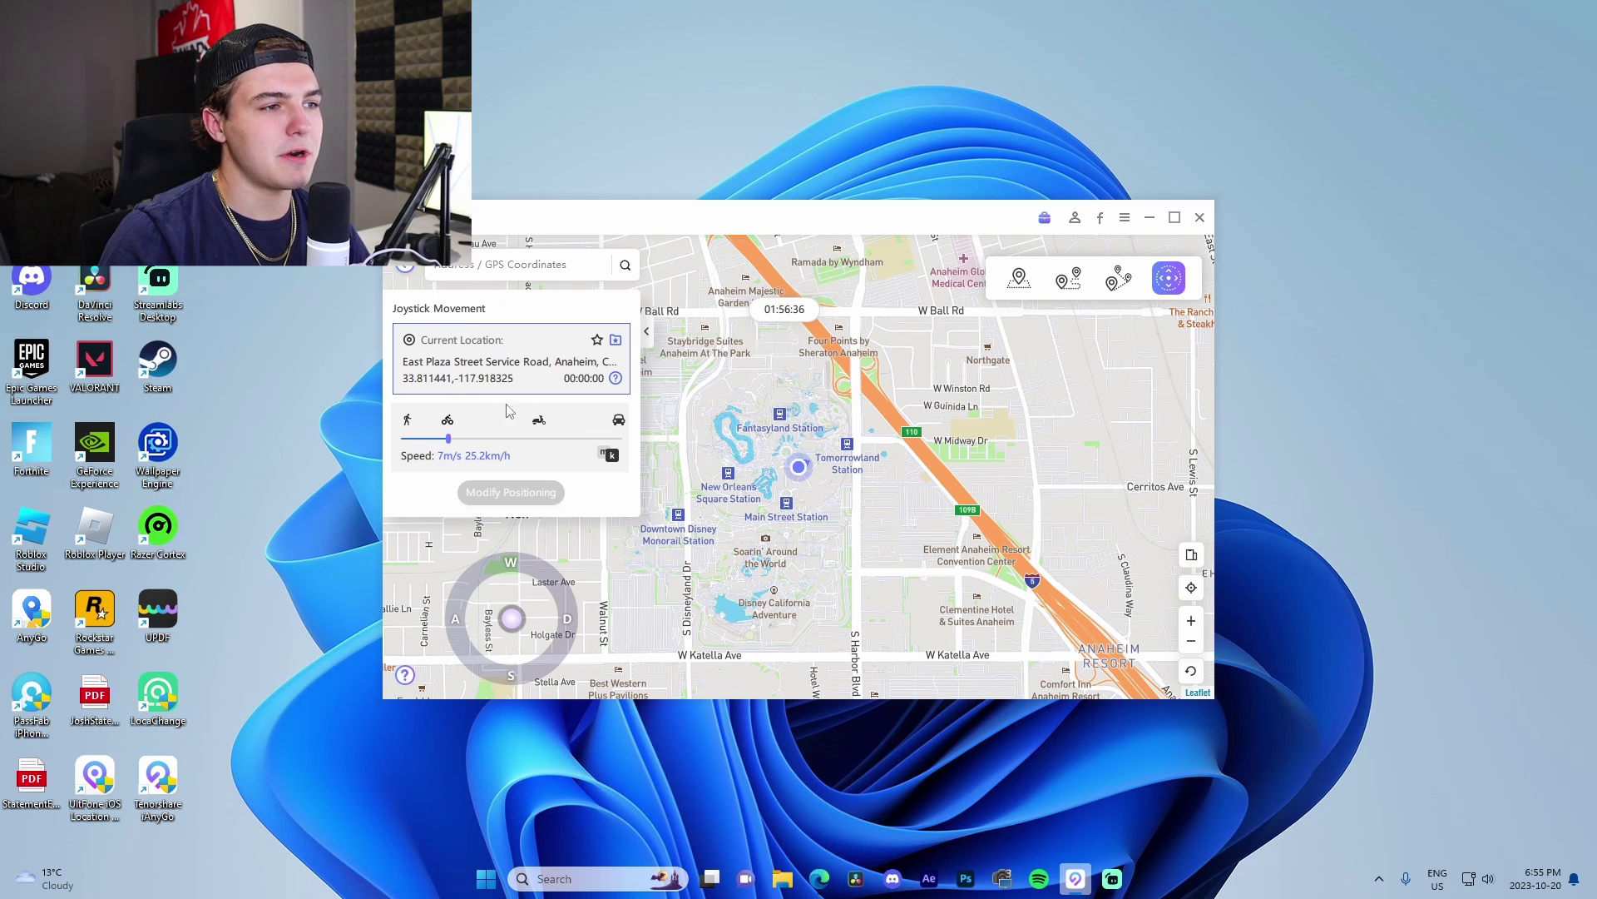
Raise the speed to 30 m/s and move the location east, then north.
{"action": "left_click_drag", "start_coordinate": [457, 438], "coordinate": [544, 450]}
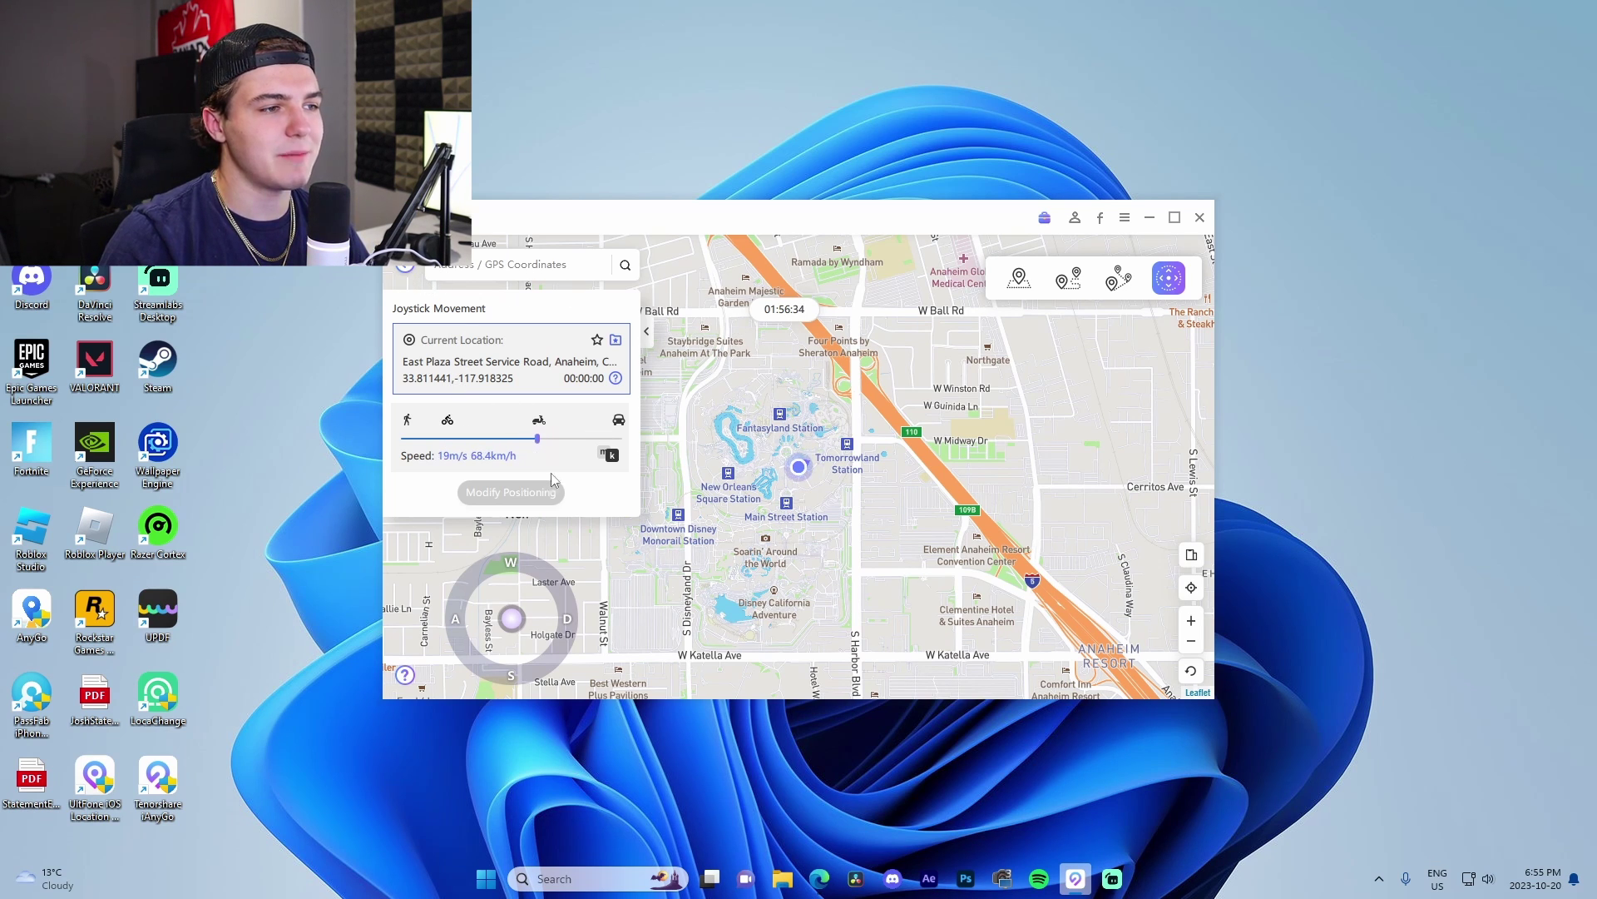
{"action": "left_click", "coordinate": [567, 638]}
{"action": "left_click_drag", "start_coordinate": [537, 438], "coordinate": [638, 442]}
{"action": "key", "text": "d"}
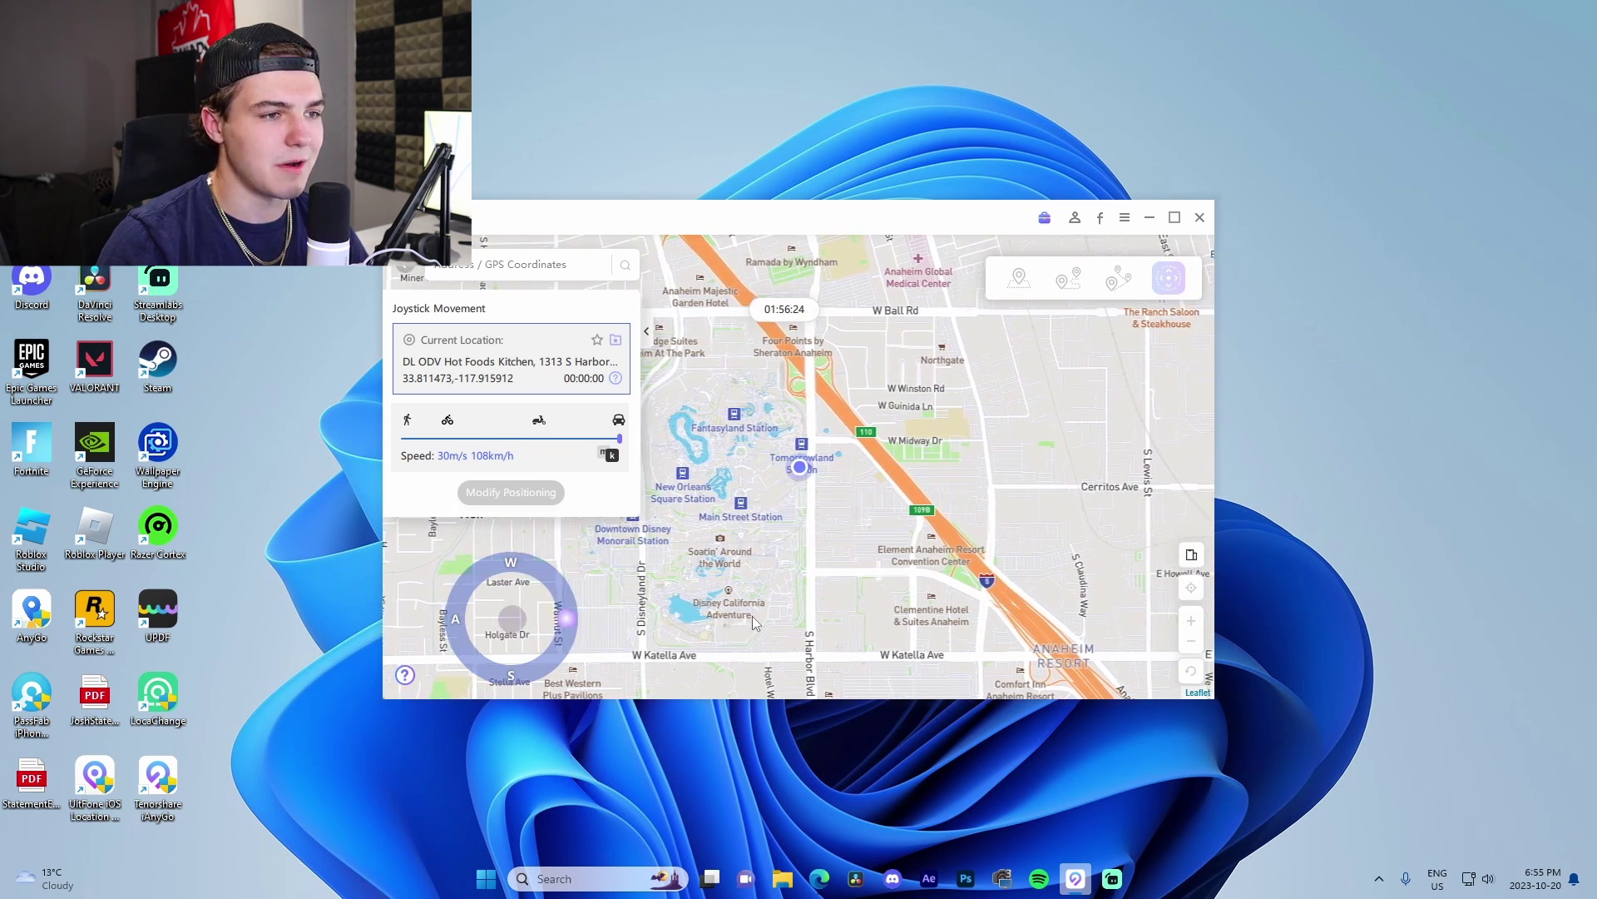
{"action": "key", "text": "w"}
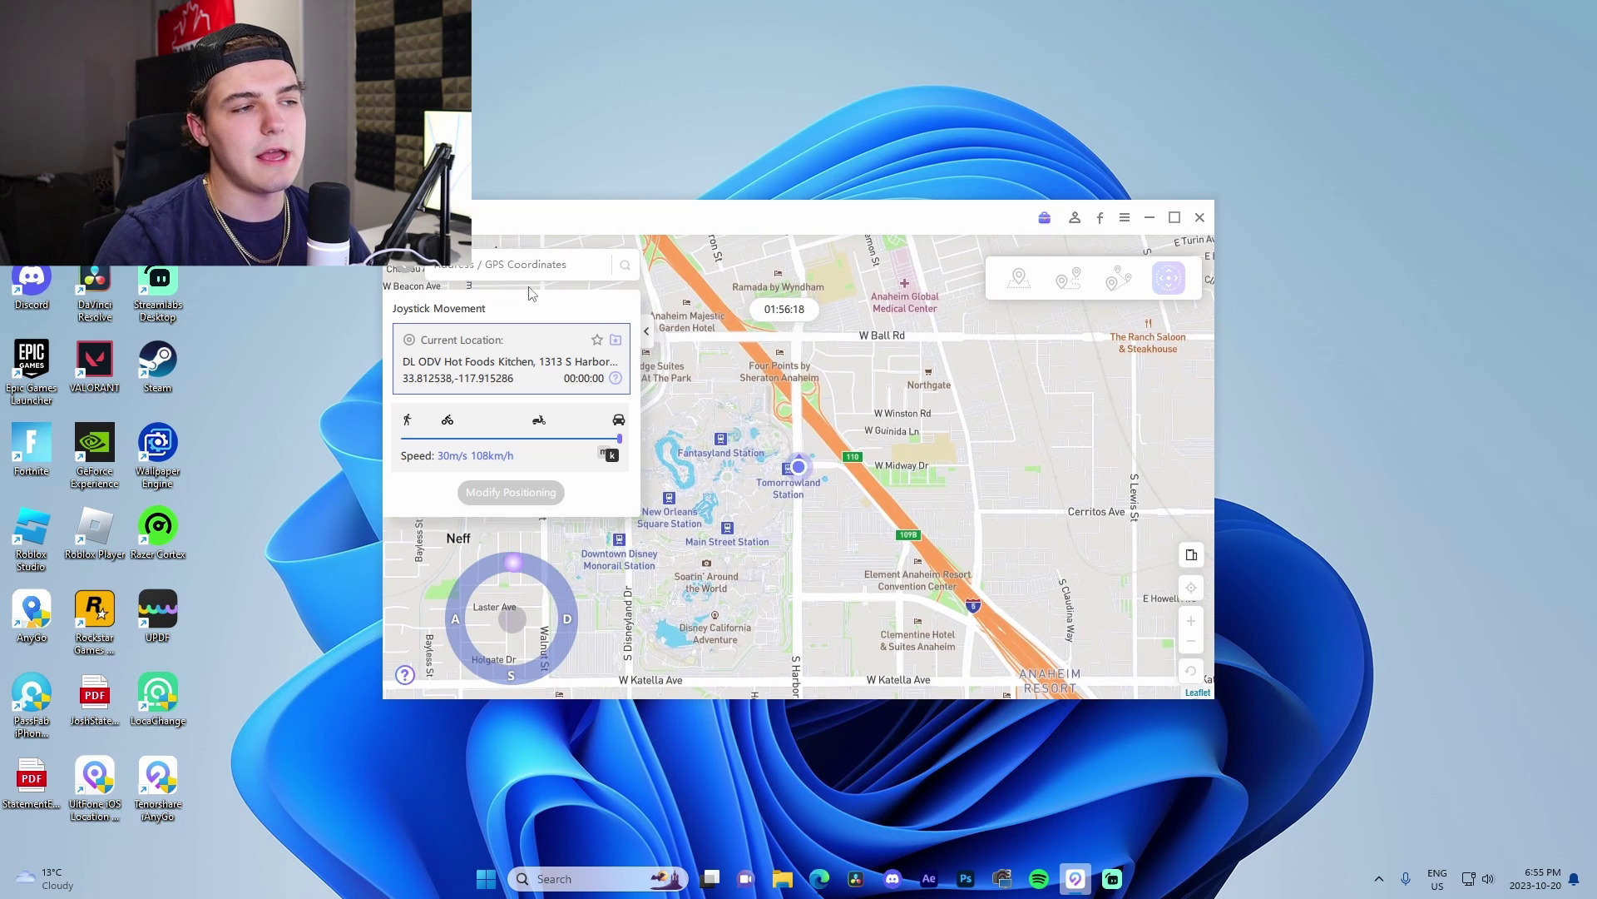